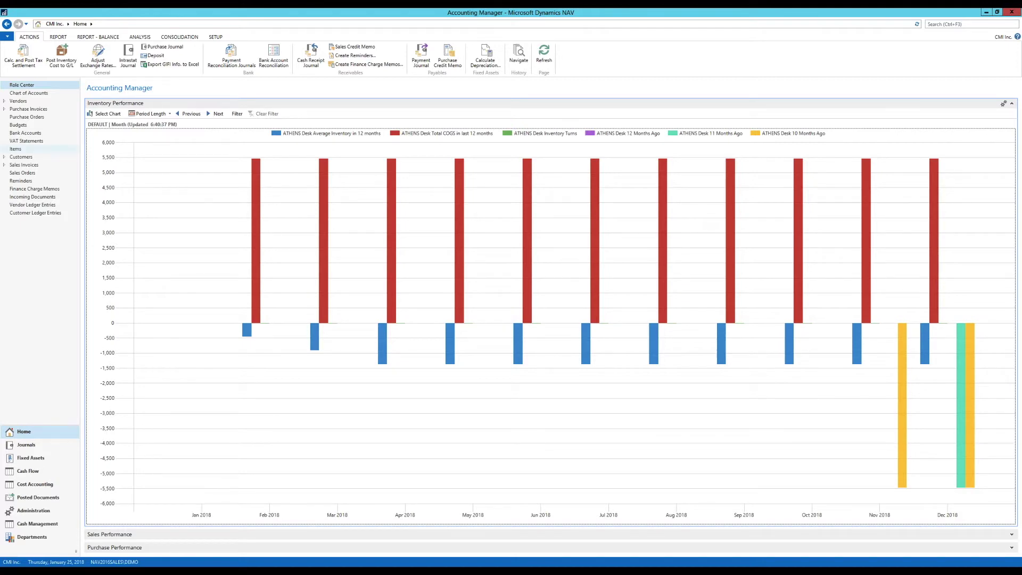
Step: Show the Inventory Performance analysis report charts and start a new chart setup
click(109, 115)
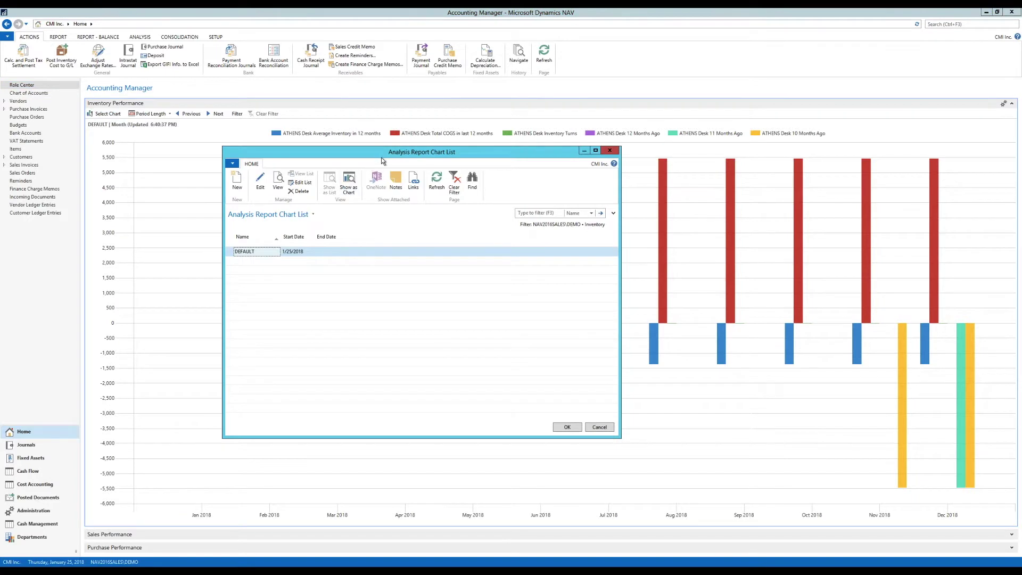
drag(381, 158, 399, 210)
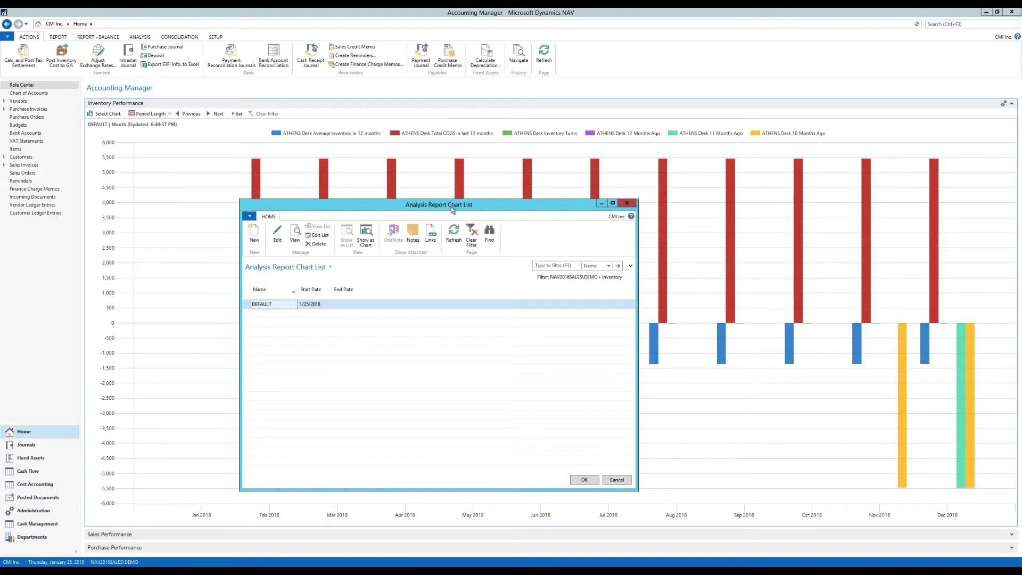
drag(453, 201, 456, 190)
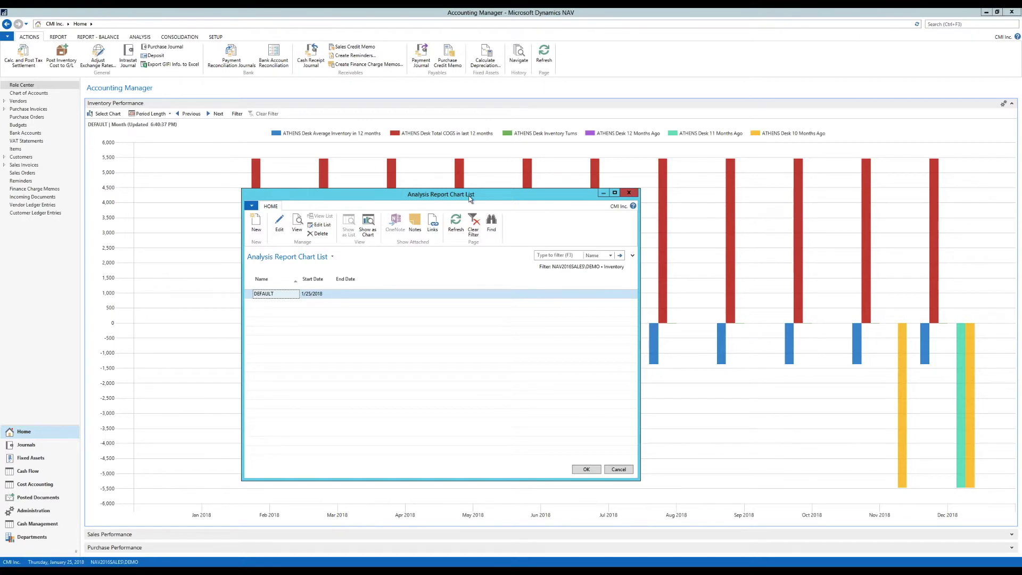
click(255, 222)
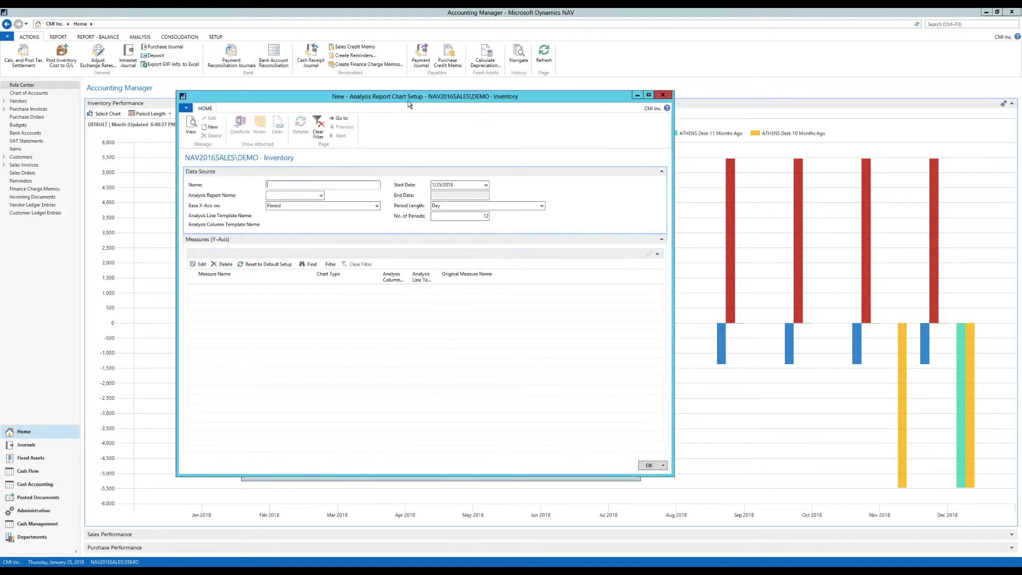
Step: Name the new inventory chart CM and list its available analysis reports (FURN-TURN, FURN-WIP, ITEM-TURN, ITEM-WIP)
drag(408, 100, 448, 121)
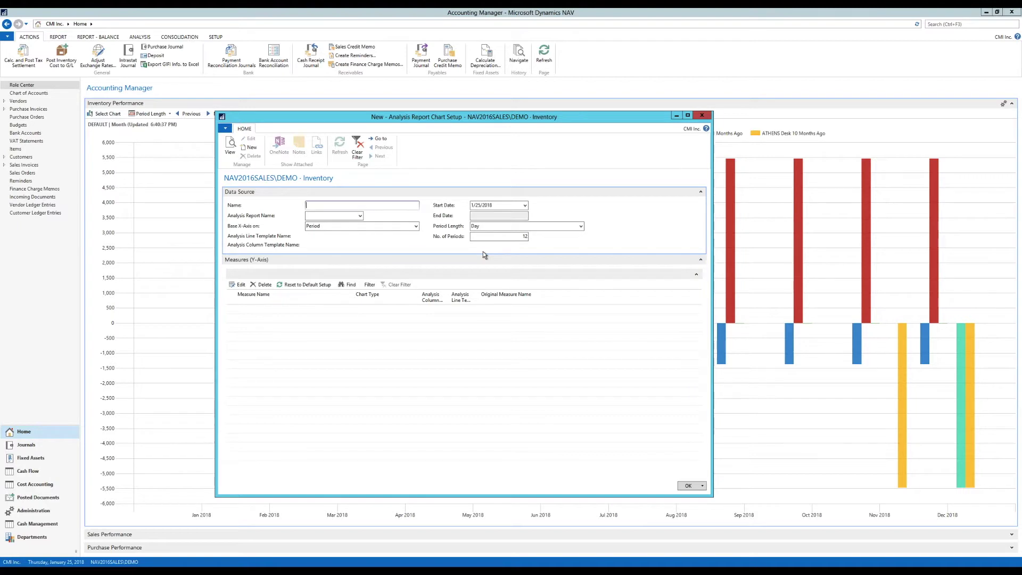
text(CM)
key(Tab)
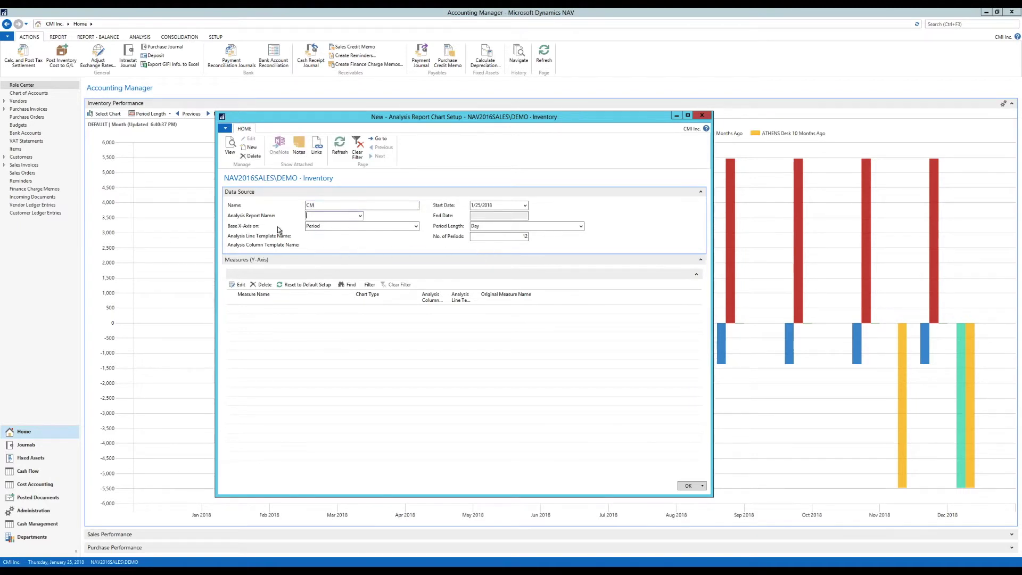
mouse_move(265, 219)
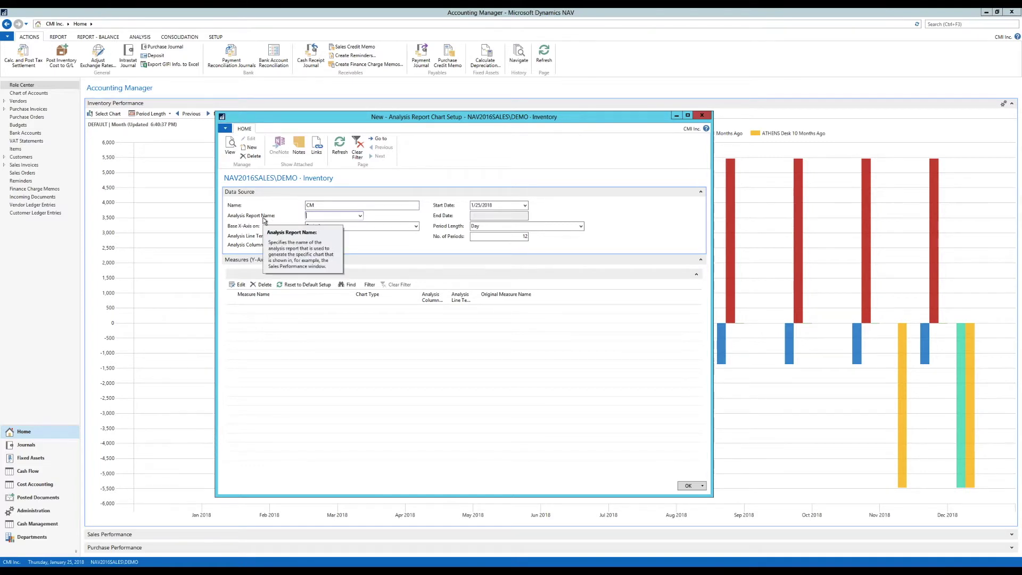
click(360, 216)
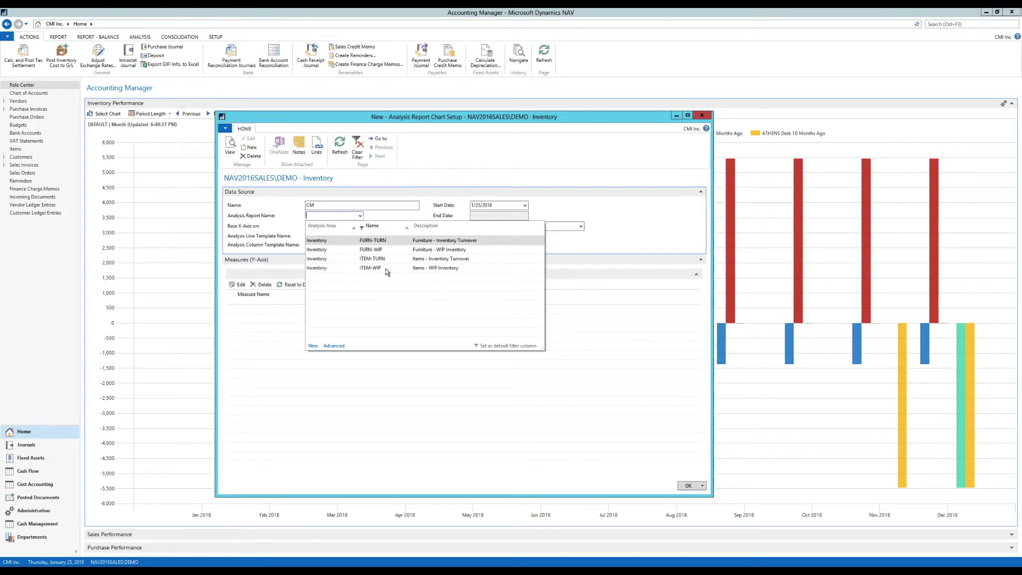
click(314, 347)
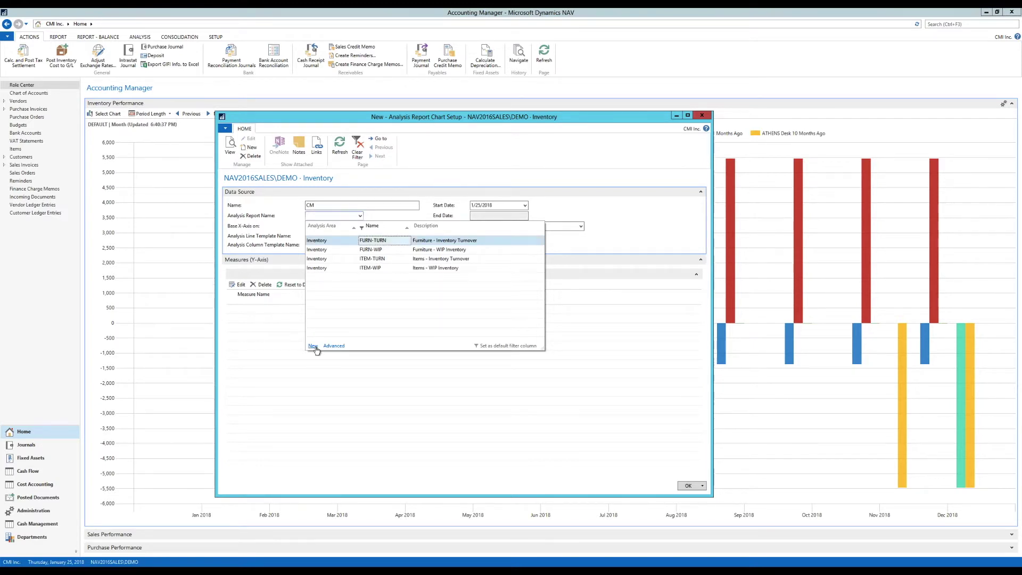
Step: Add analysis report CM described as 'Coffee Mug' and list its line template options
click(314, 347)
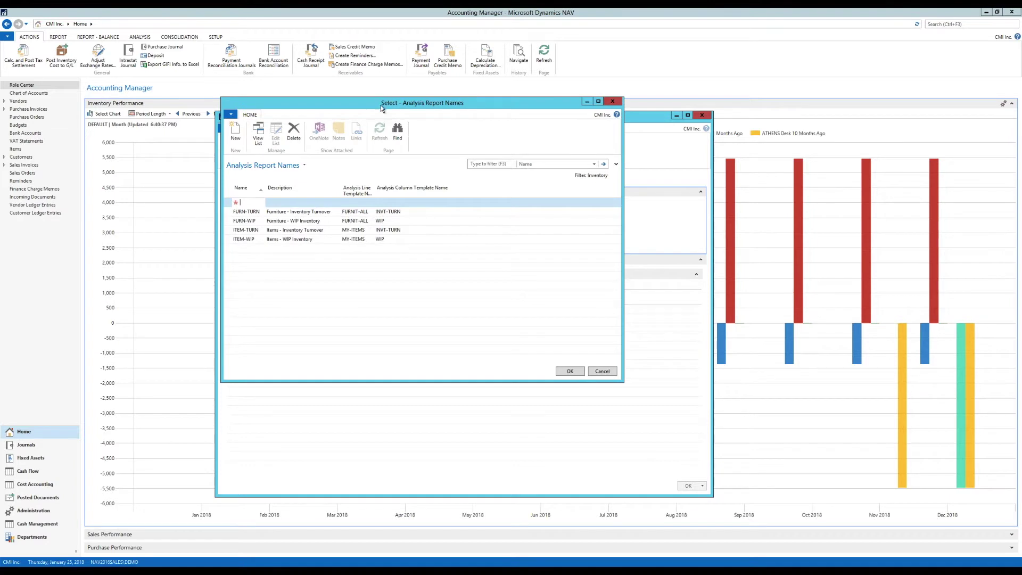
drag(381, 104, 404, 126)
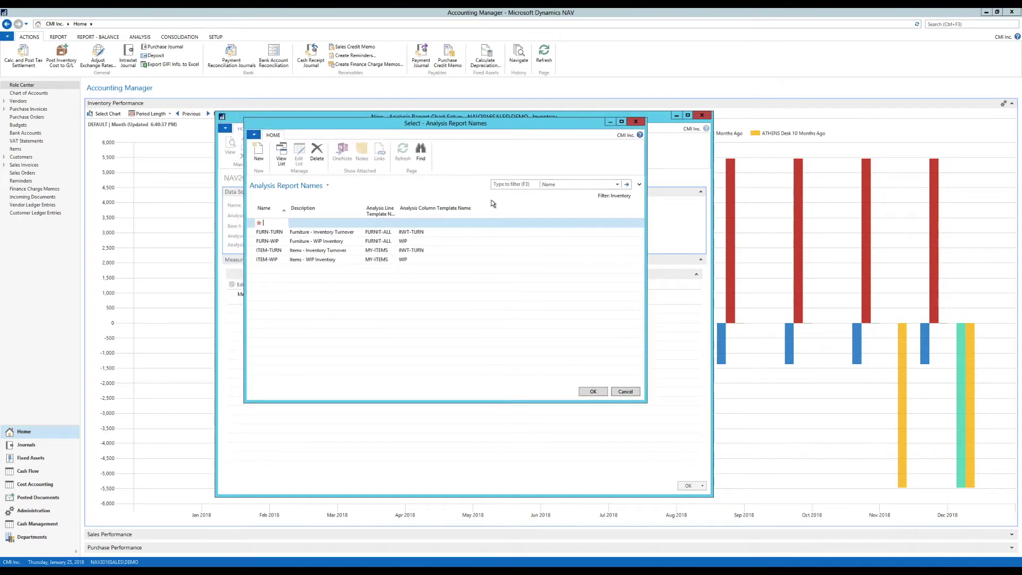
text(CM)
key(Tab)
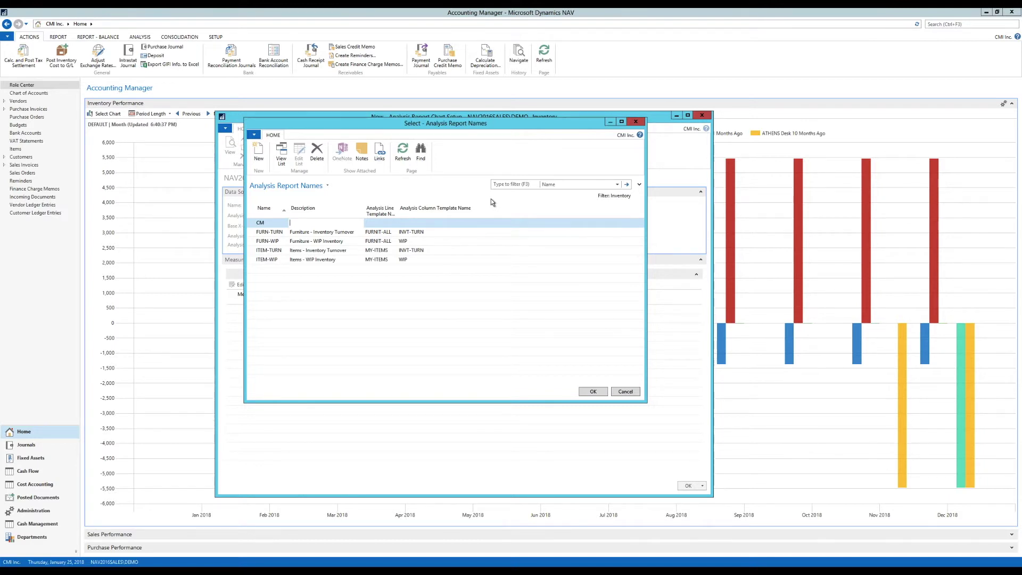
text(Coffee Mug)
key(Tab)
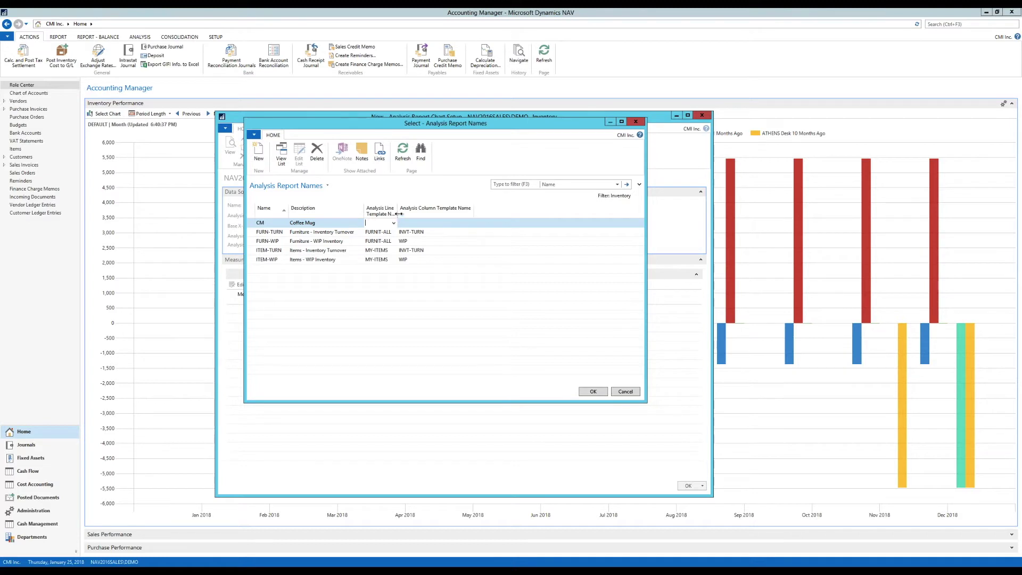
drag(397, 213, 427, 214)
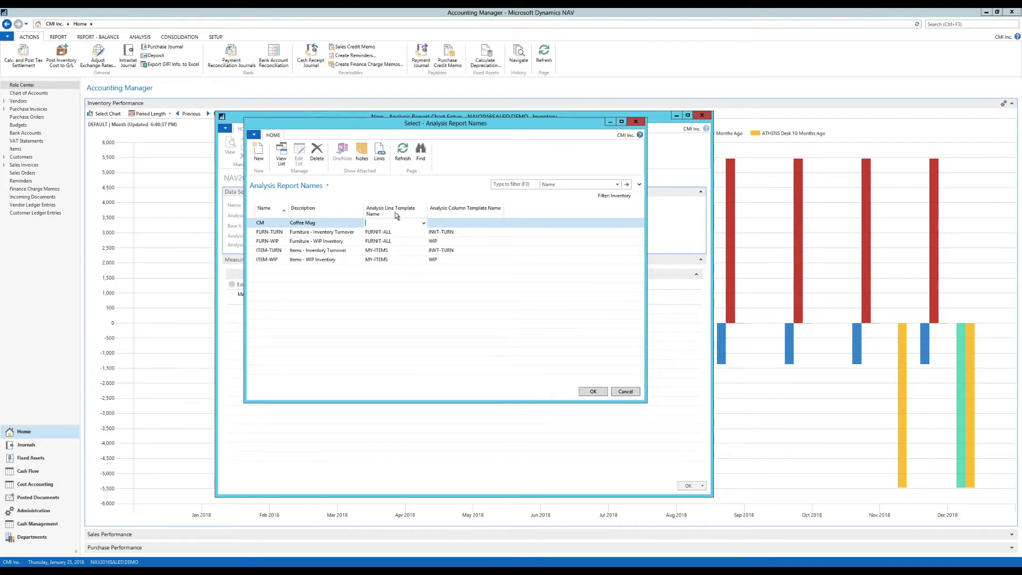
click(425, 224)
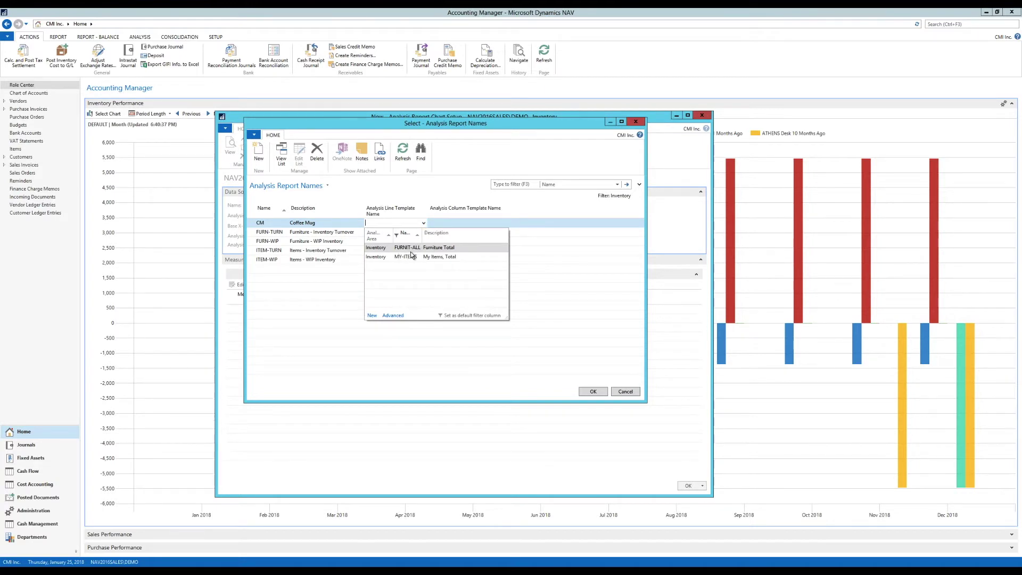
Step: Add analysis line template CM with description 'Coffee Mug Lines'
click(372, 316)
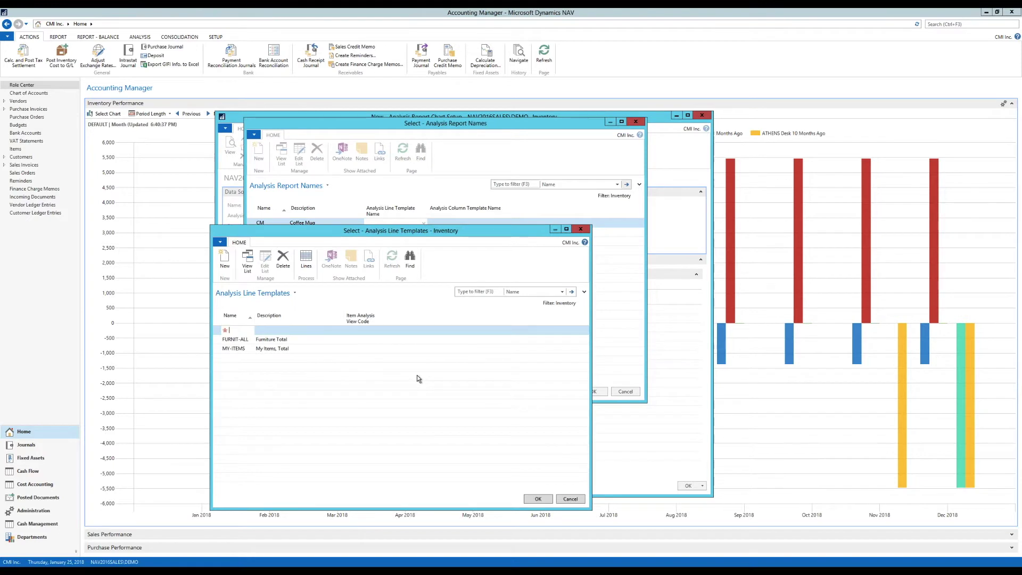
text(CM)
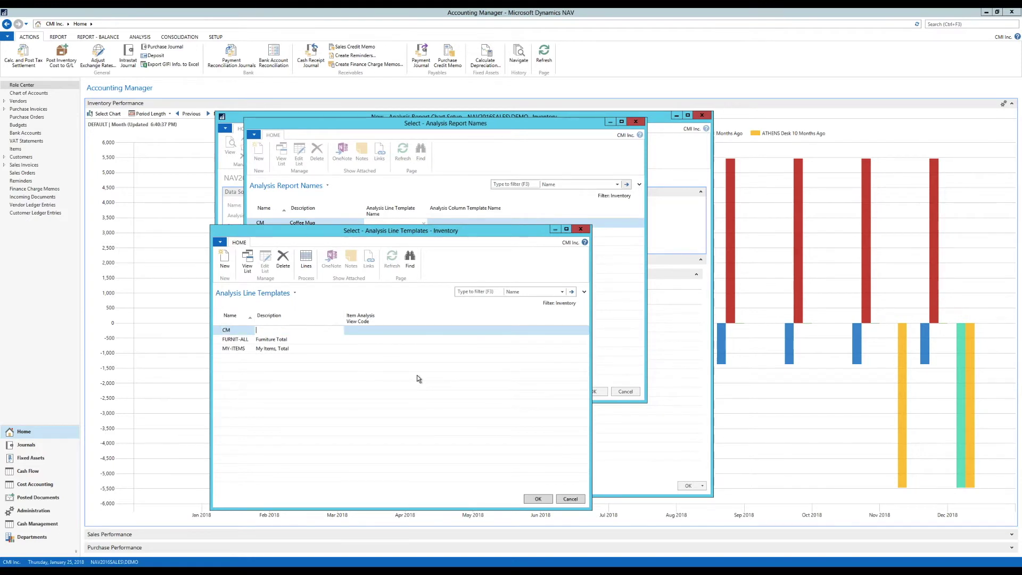
text(Coffee Mug Lines)
key(Tab)
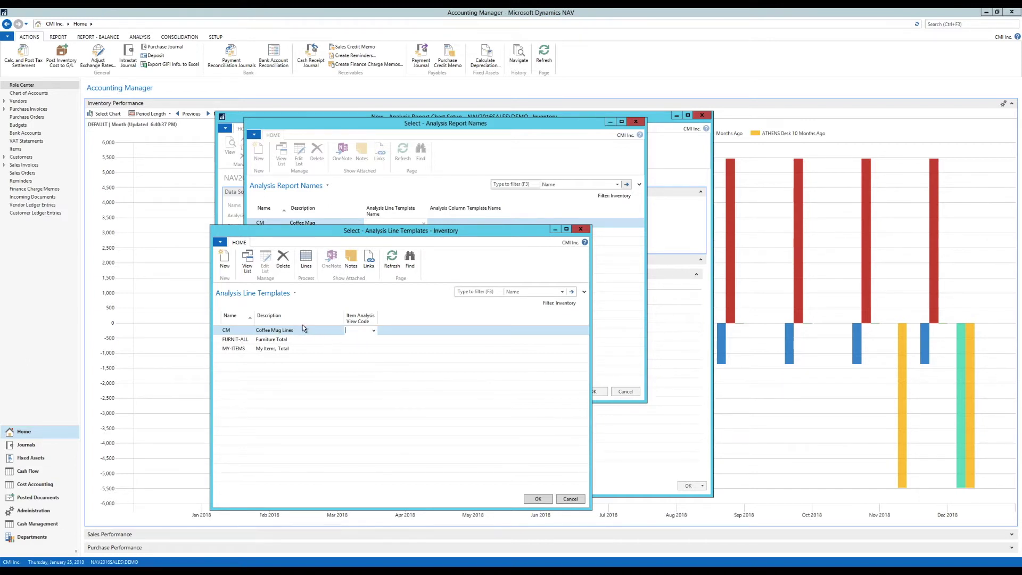
Step: In the CM template, add line MUGS 'Coffee Mugs' of type Item and look up its range items
click(307, 262)
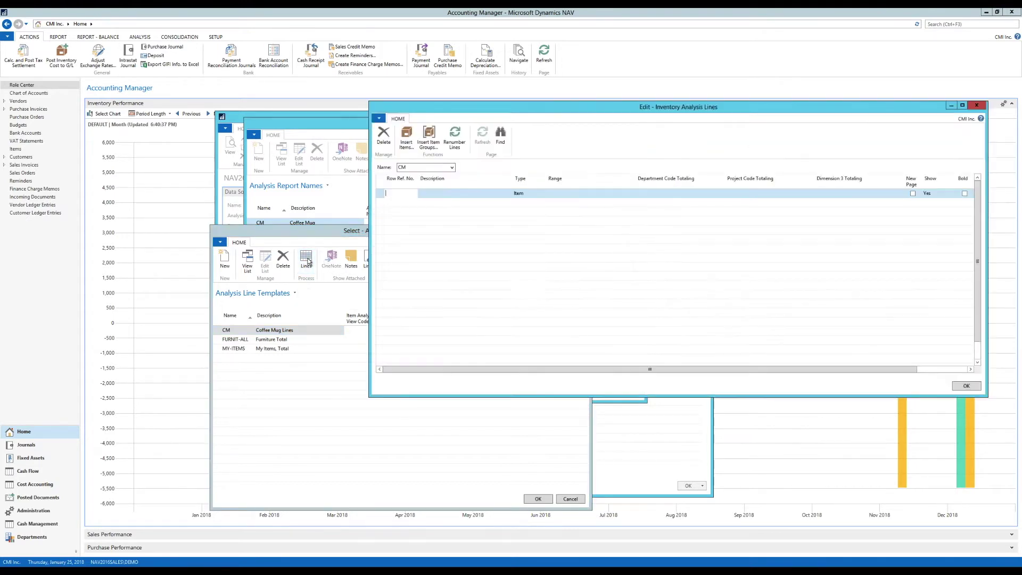
drag(543, 111, 380, 139)
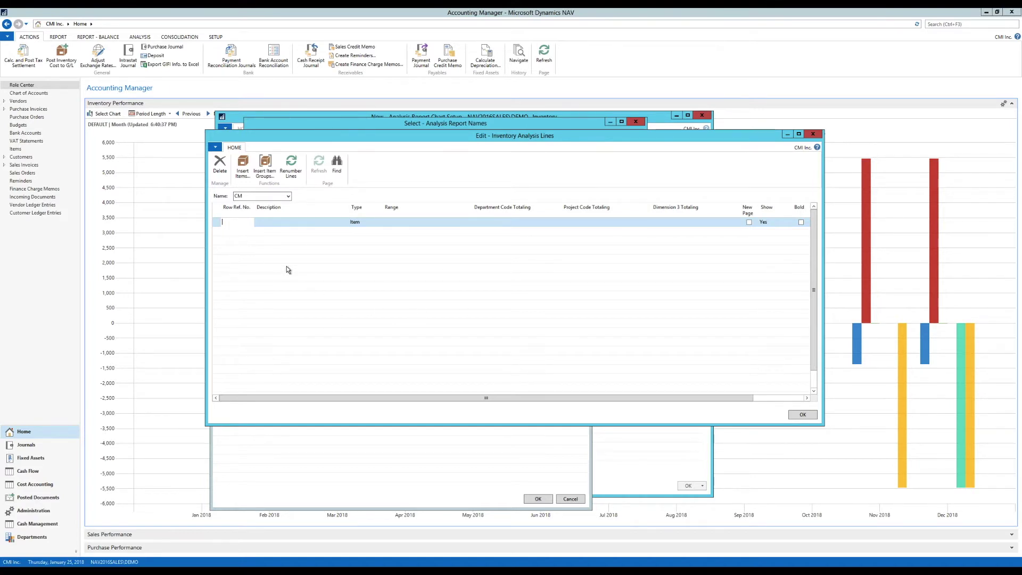
text(MUGS)
key(Tab)
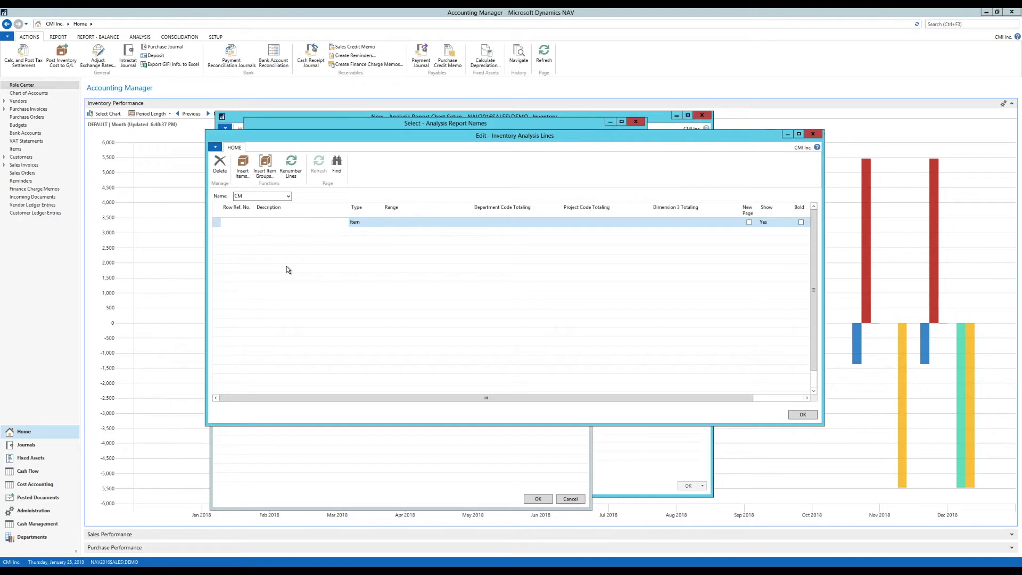
text(C)
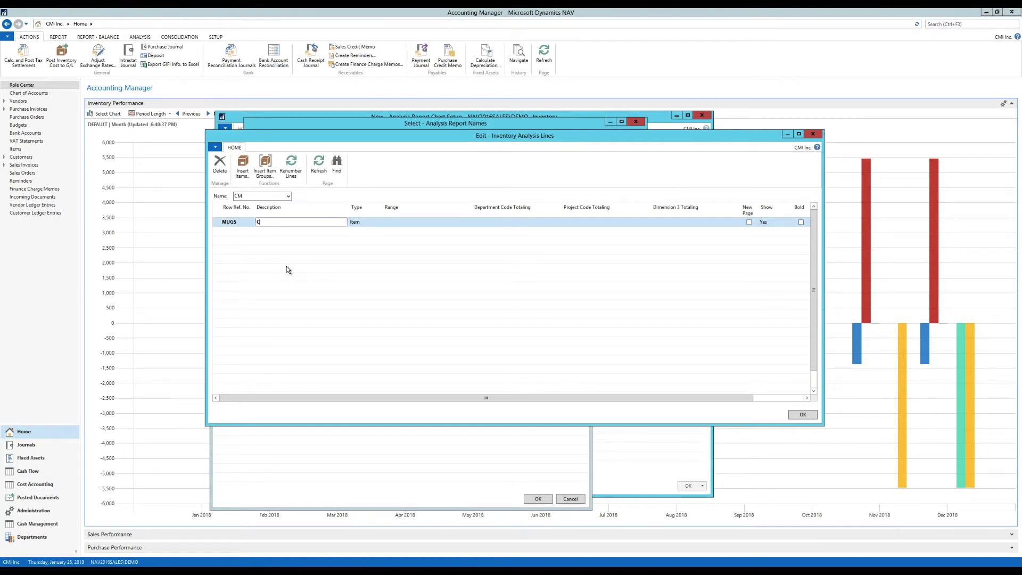
text(offee Mugs)
key(Tab)
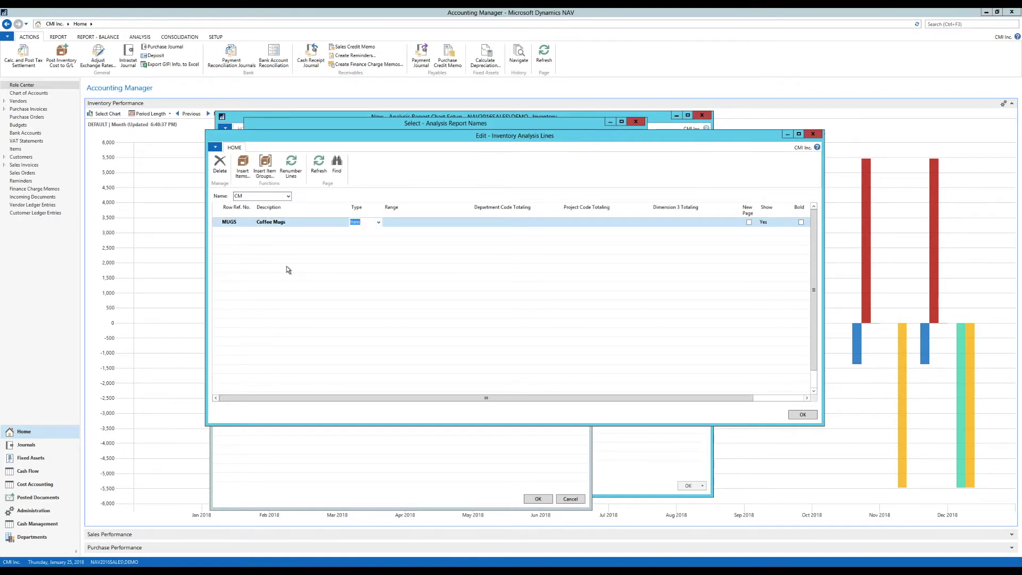
click(420, 222)
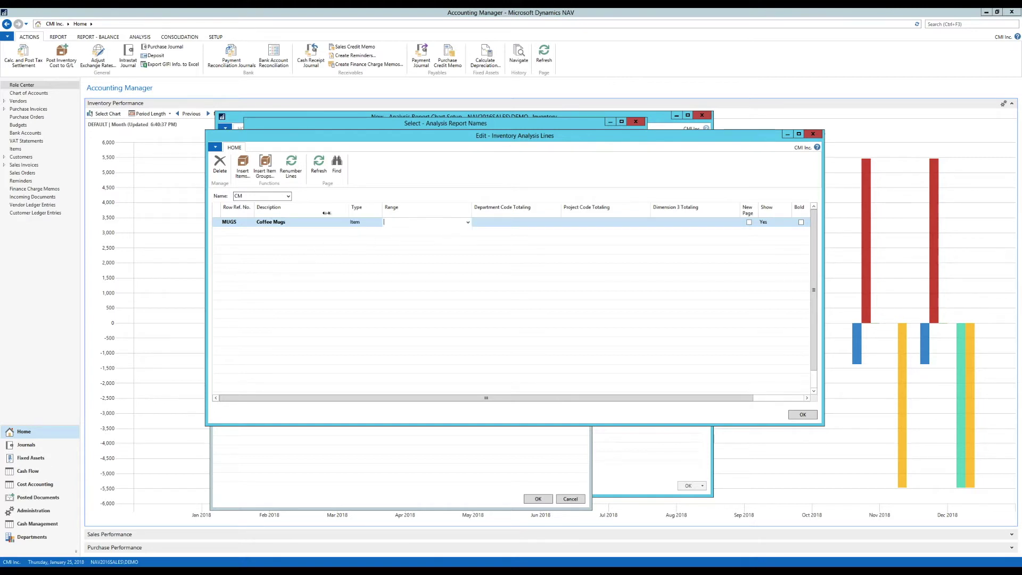
click(378, 223)
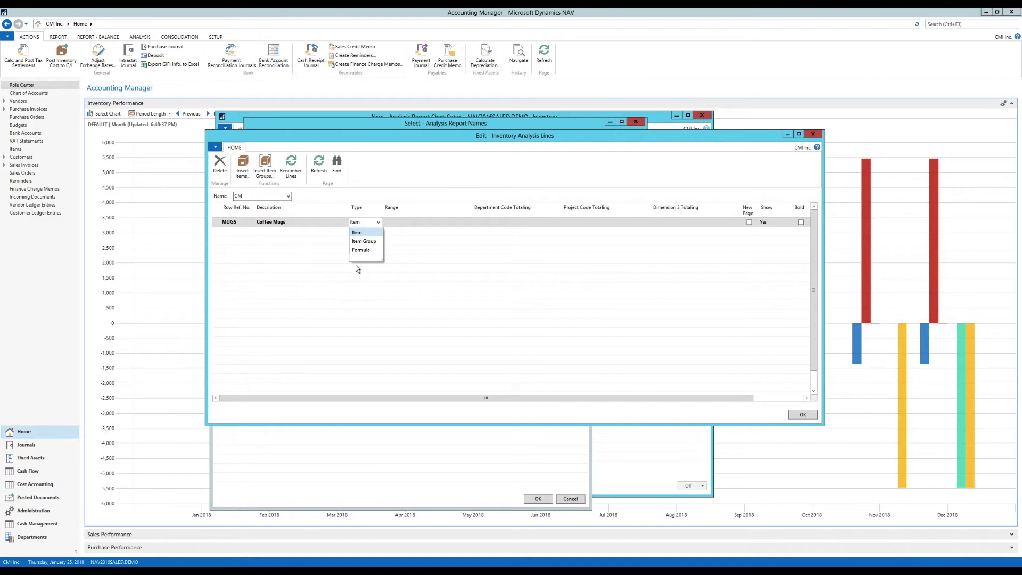
click(436, 222)
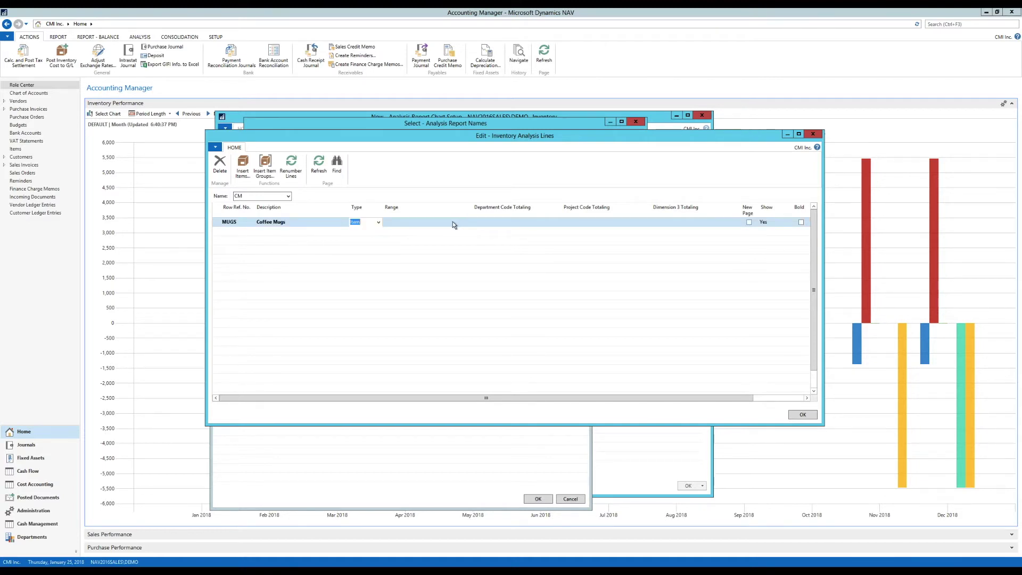
click(466, 223)
click(467, 222)
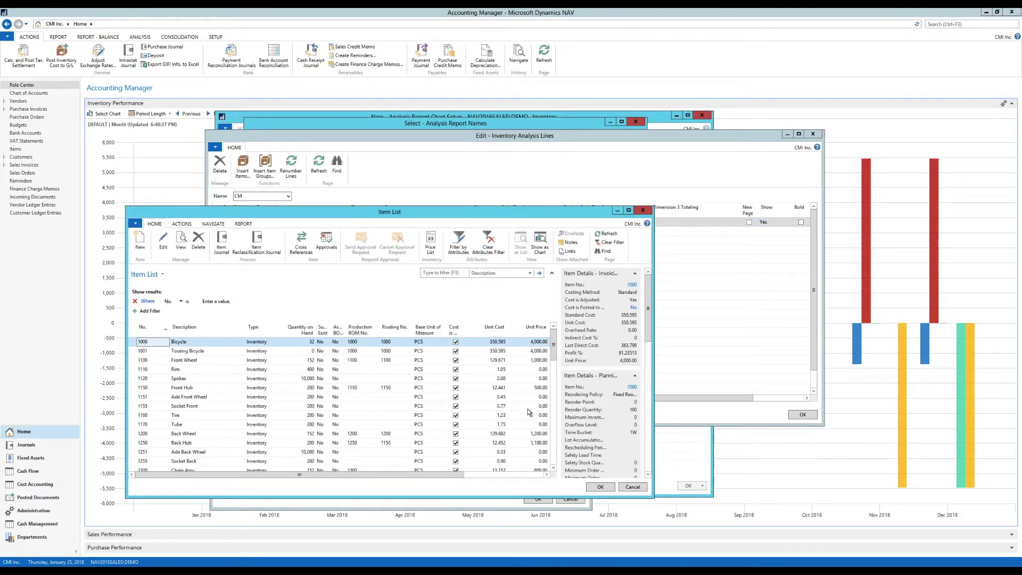
Step: Set the Coffee Mugs range to items 70063..70064, Standard and Fall Coffee Mugs
scroll(554, 453, down, 15)
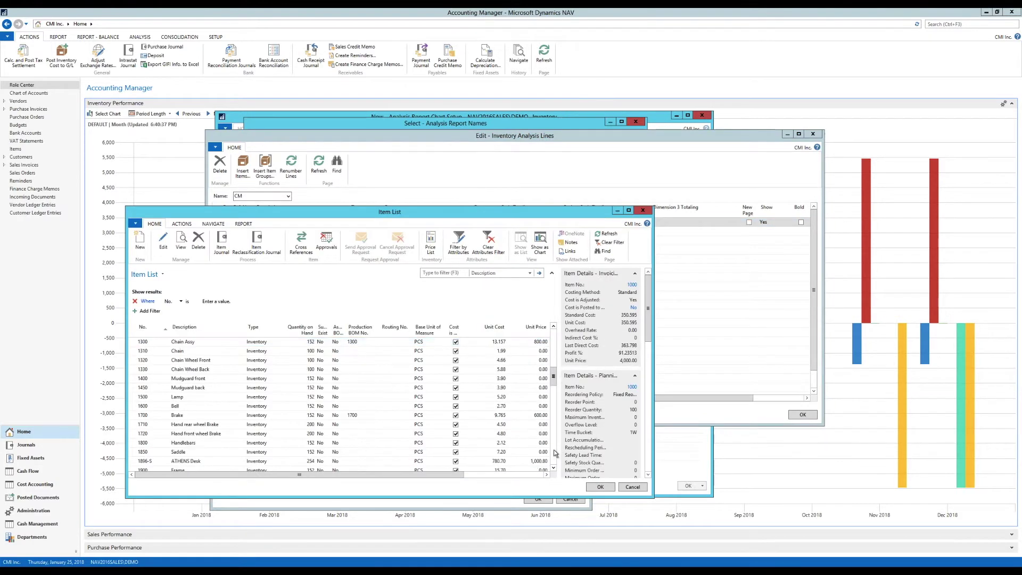
scroll(554, 453, down, 6)
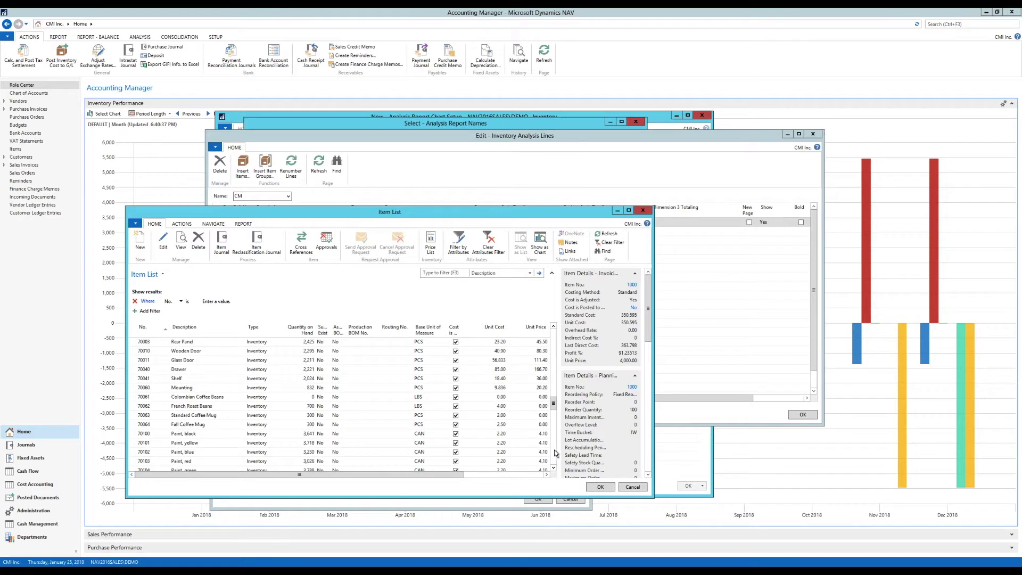
click(554, 345)
click(208, 416)
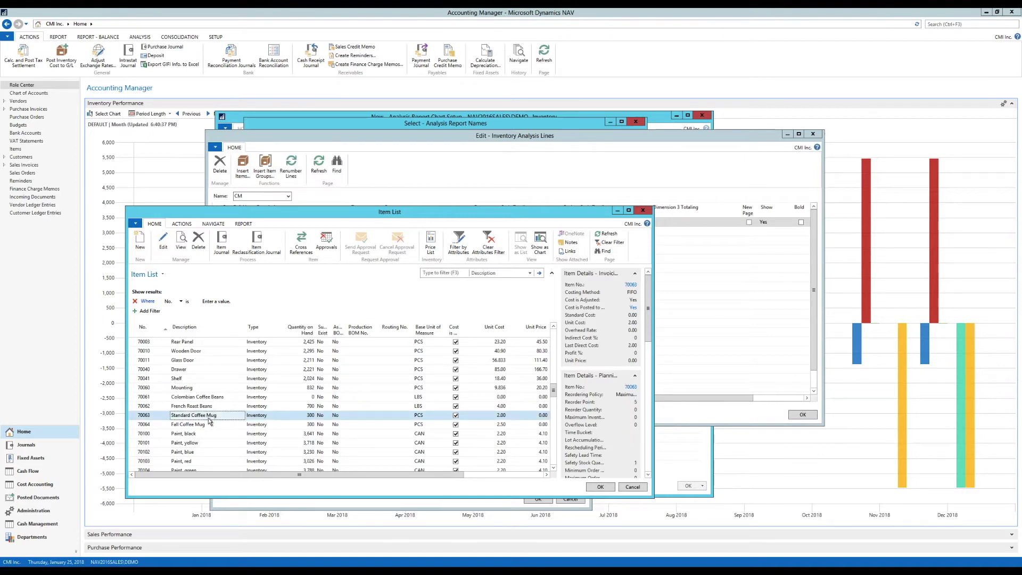
ctrl+click(136, 424)
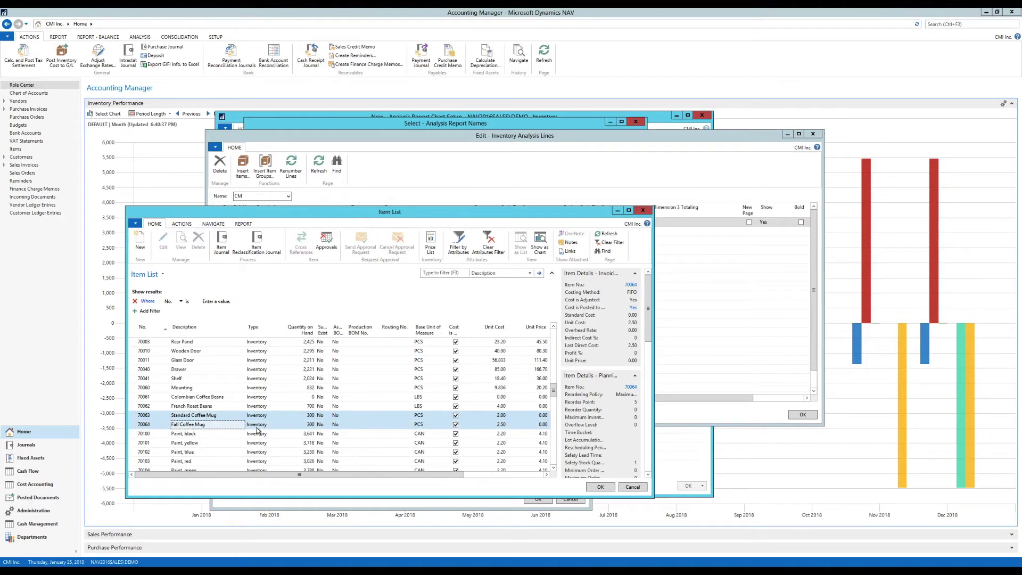
click(600, 486)
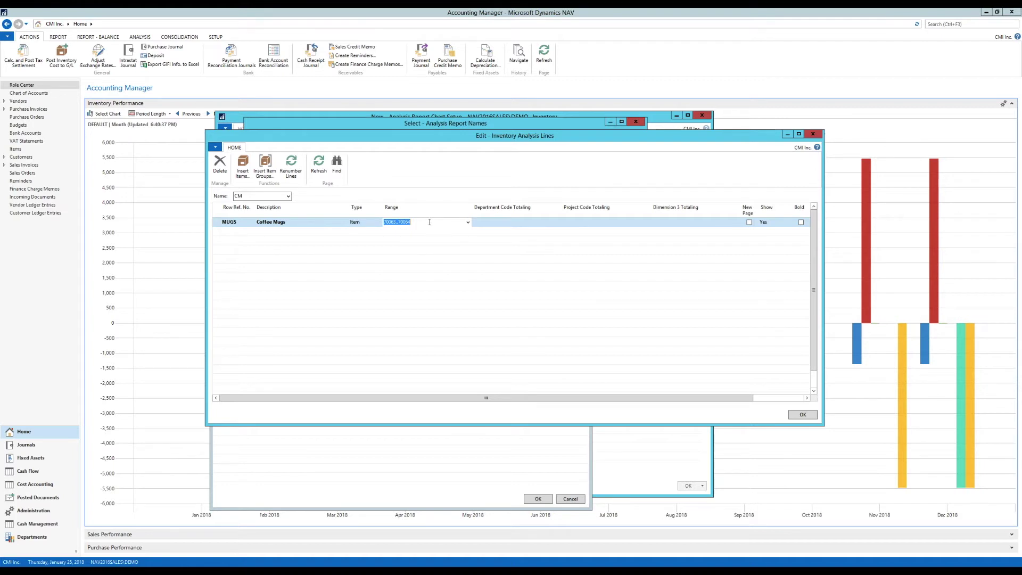
click(237, 232)
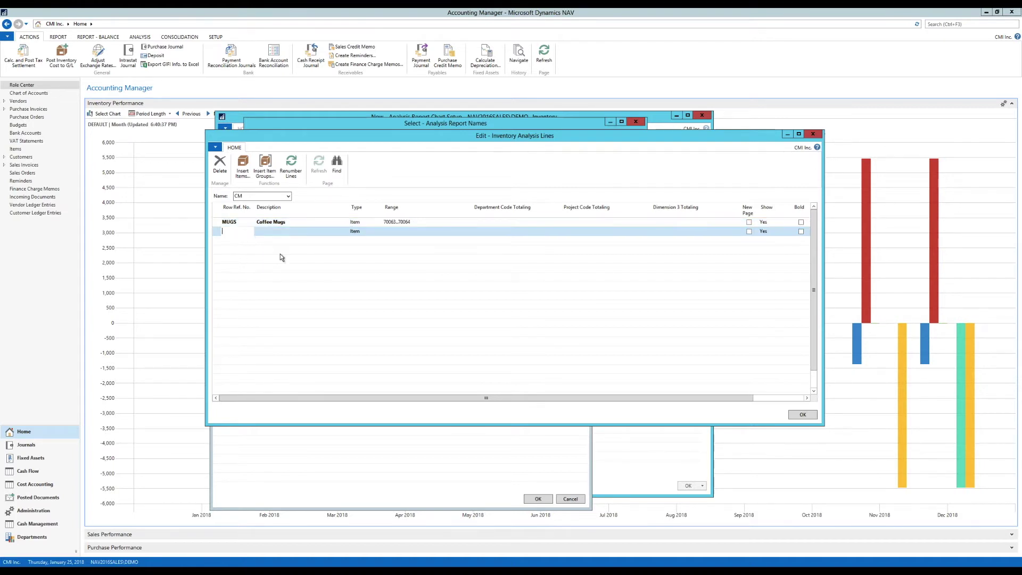
Step: Add line BEANS described 'Coffee Beans' and look up items for its range
text(BEANS)
key(Tab)
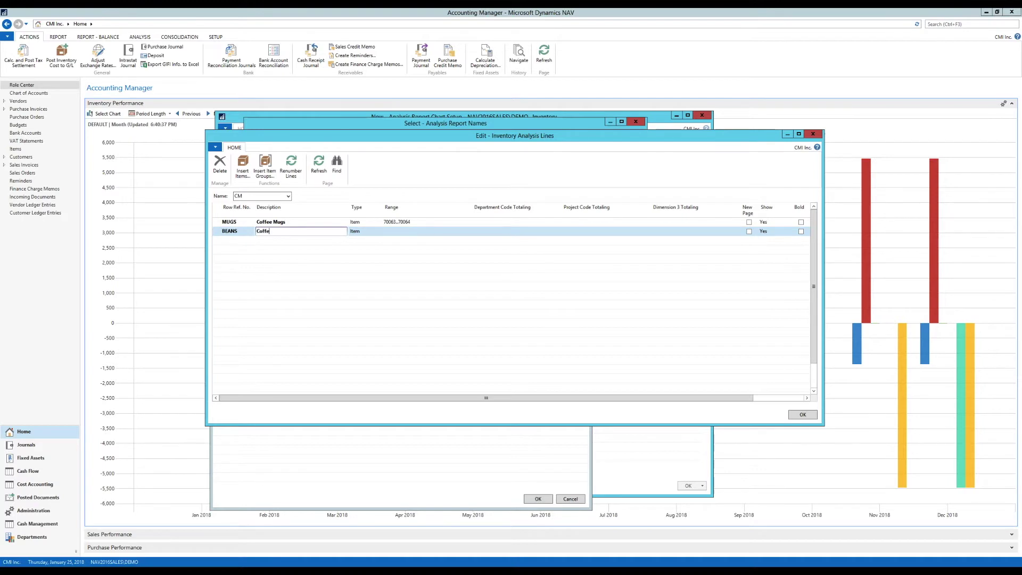
text(Coffee Beans)
key(Tab)
key(Tab)
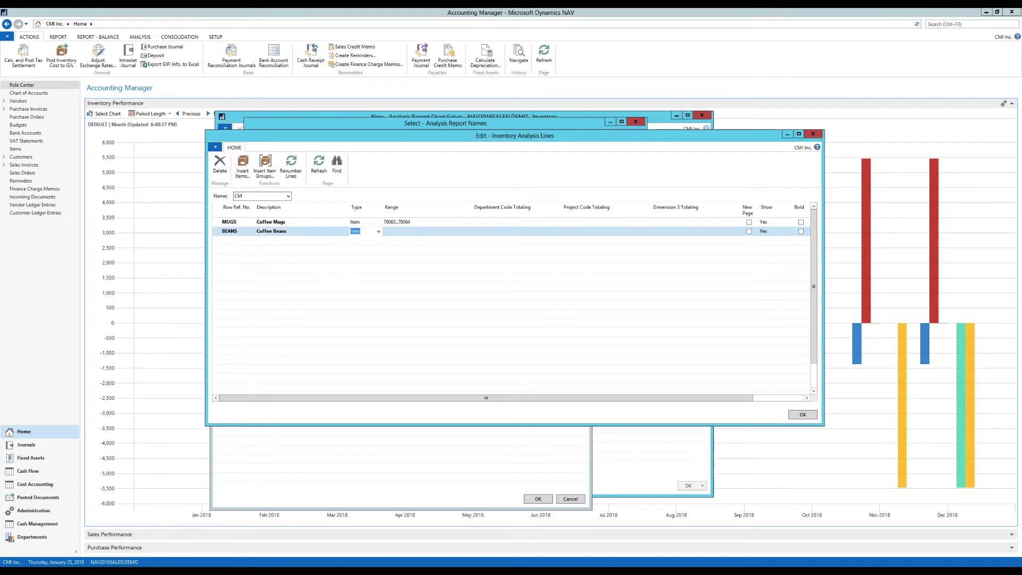
click(468, 232)
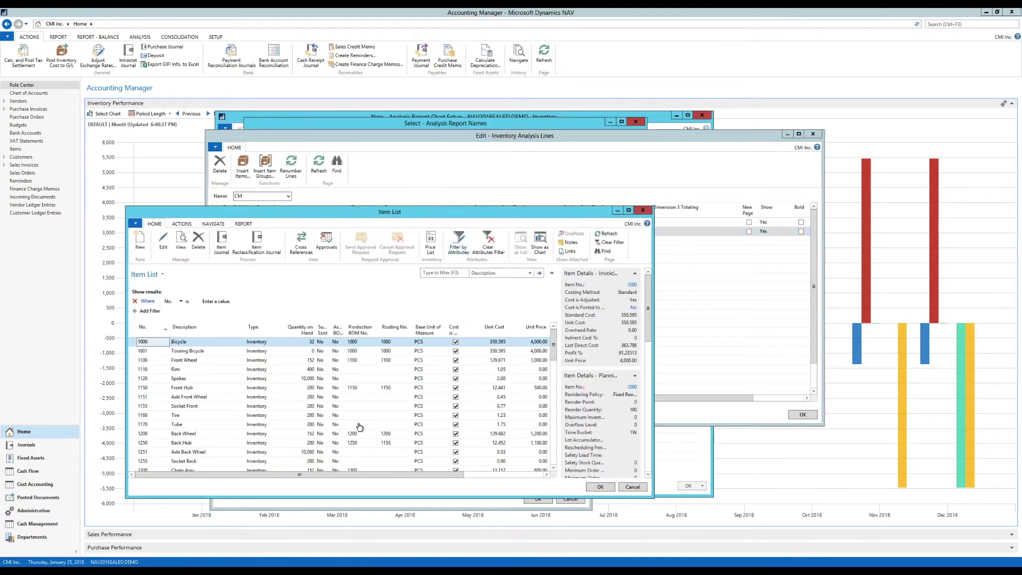
Step: Check the Colombian Coffee Beans card, then set the BEANS range to items 70061..70062
click(554, 460)
click(554, 462)
click(553, 458)
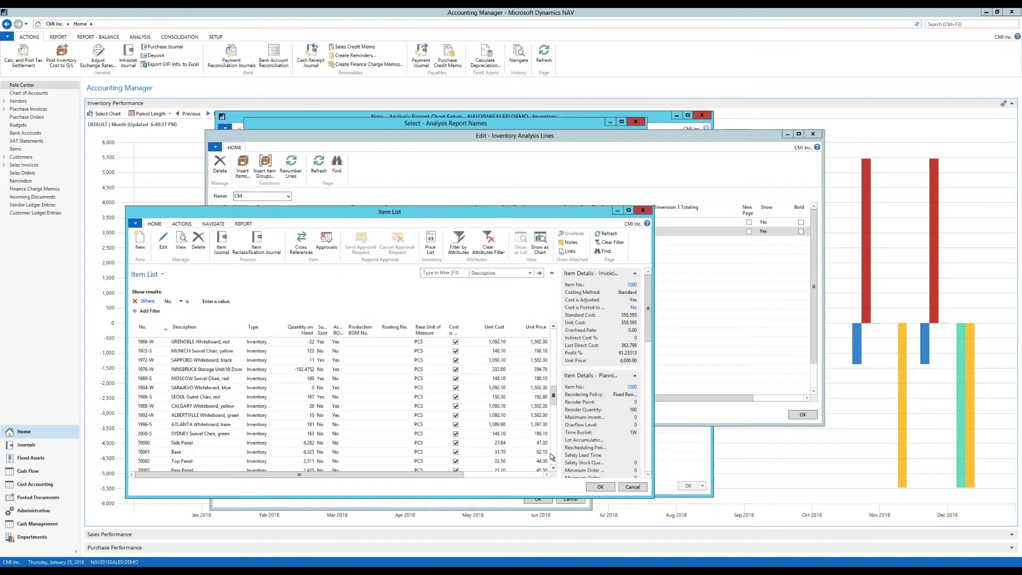
click(553, 456)
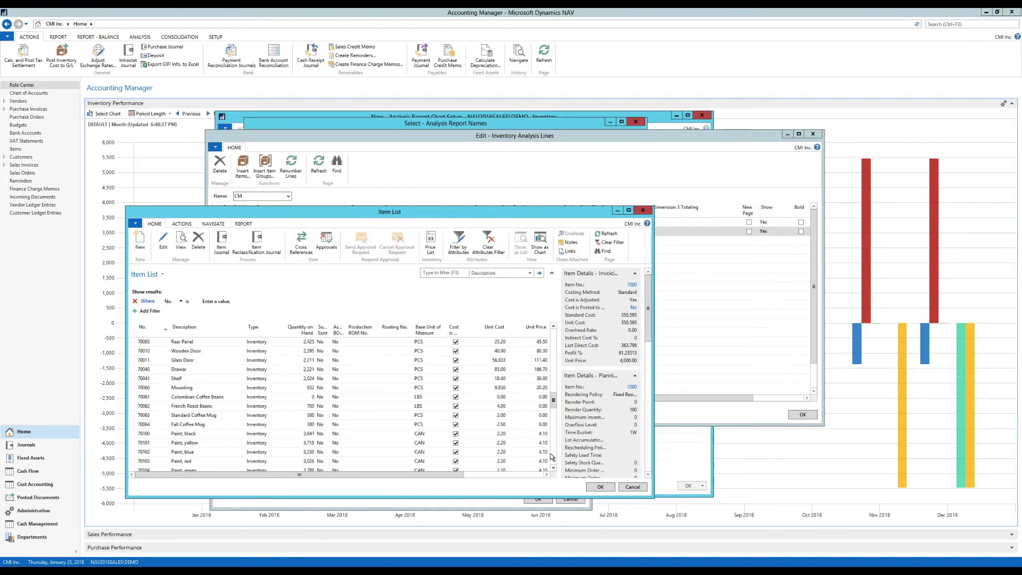
right_click(137, 401)
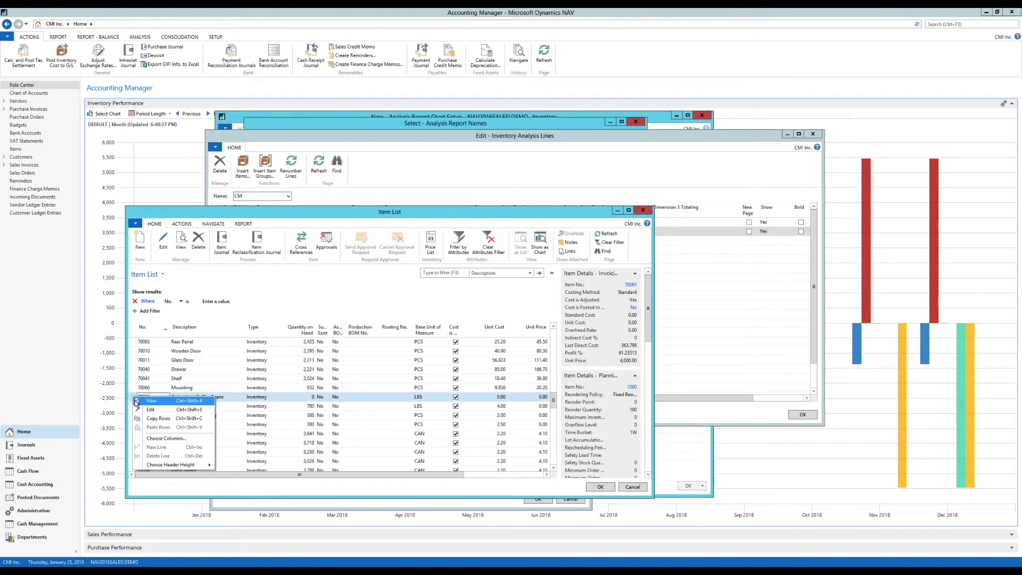
click(137, 402)
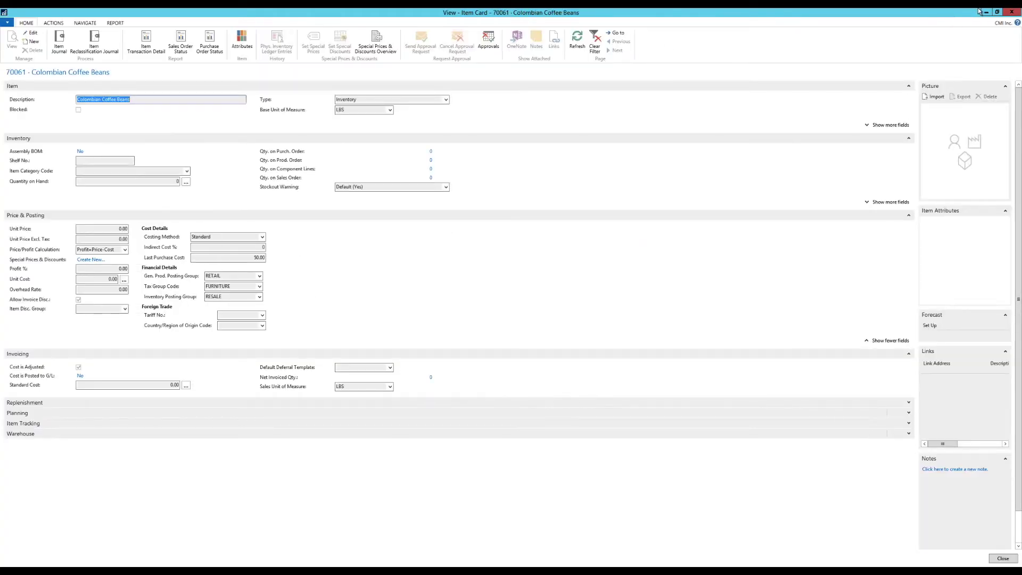
click(1011, 12)
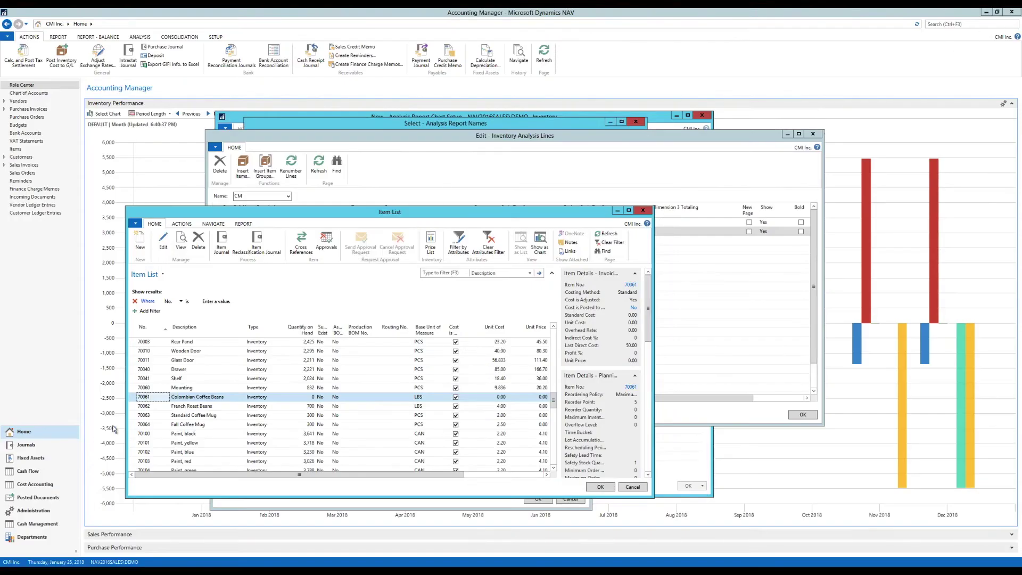
shift+click(131, 405)
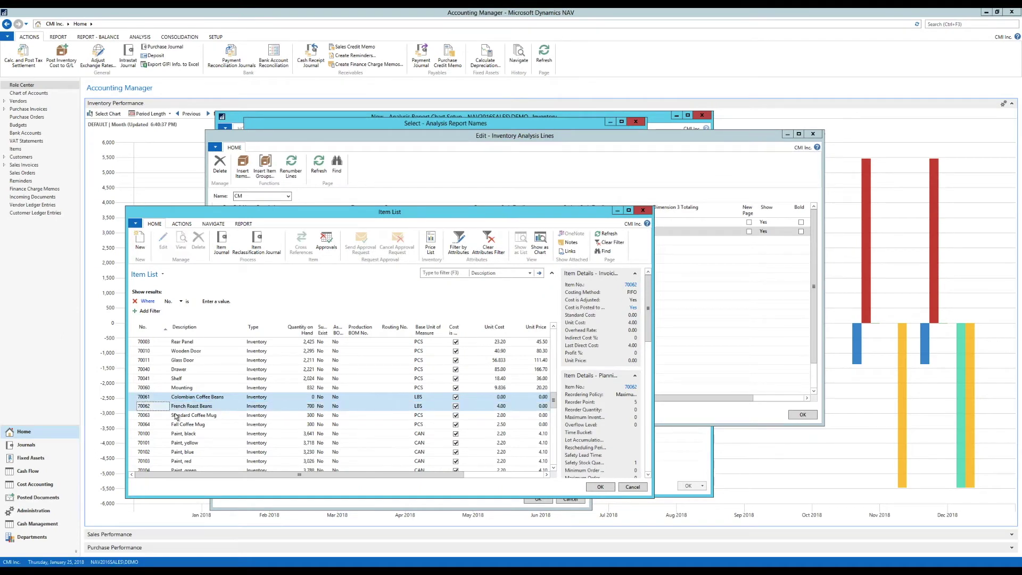
click(599, 486)
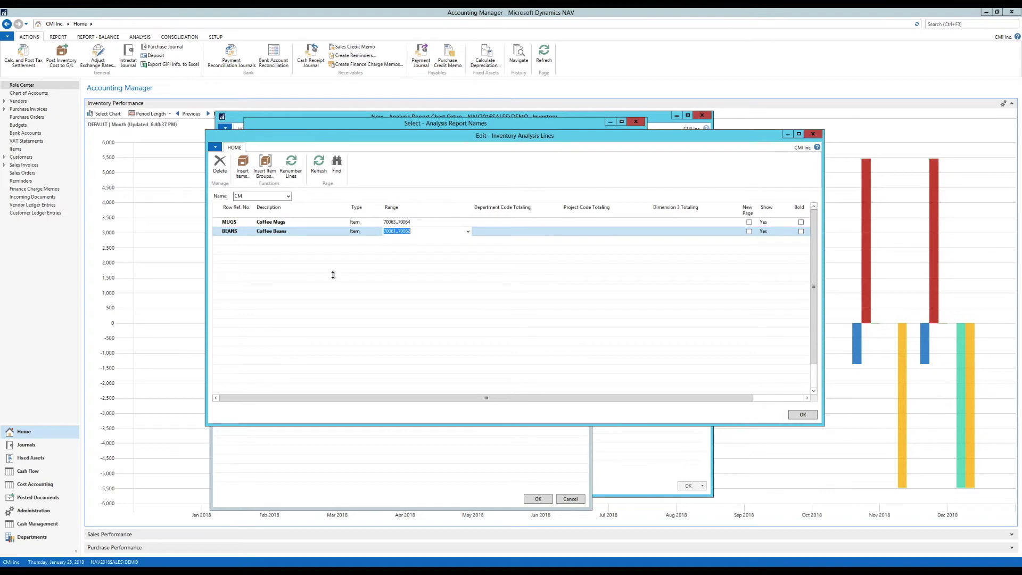
Step: Finish the CM lines and assign line template CM to the Coffee Mug report
click(803, 415)
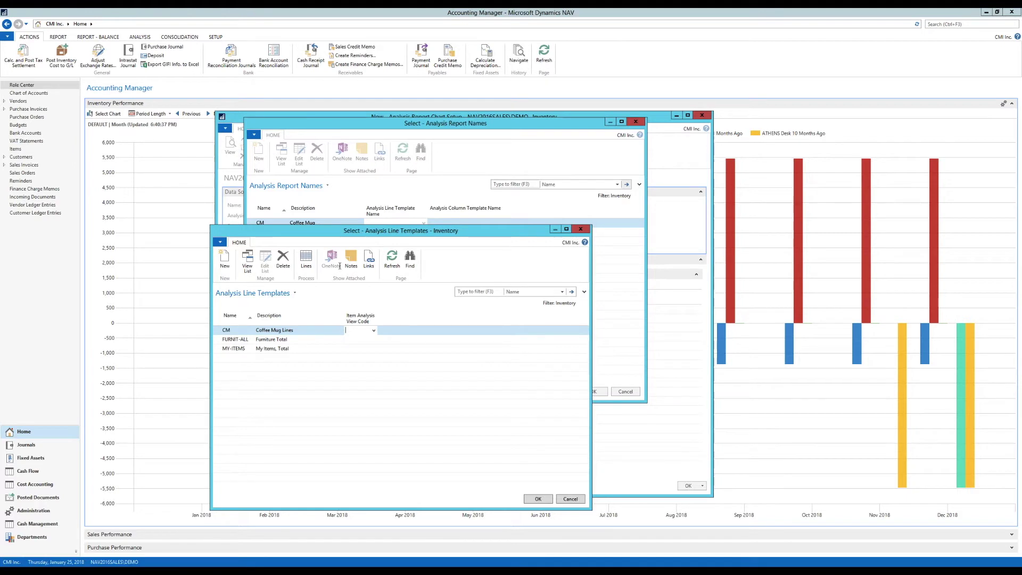
click(537, 498)
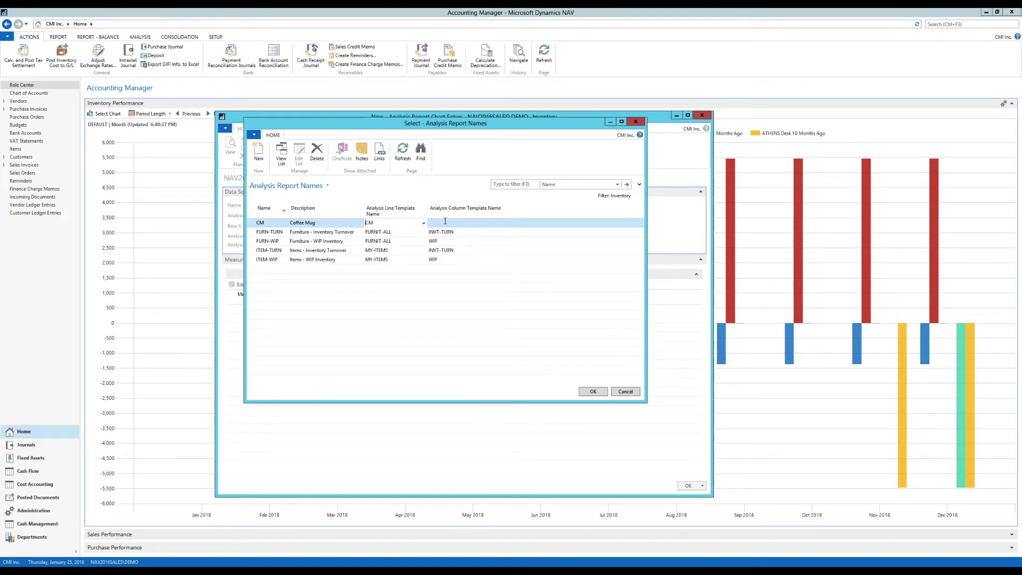
Step: Add column template CM, 'Coffee Mug Sales Quantities', and open its empty column editor
click(446, 223)
click(500, 223)
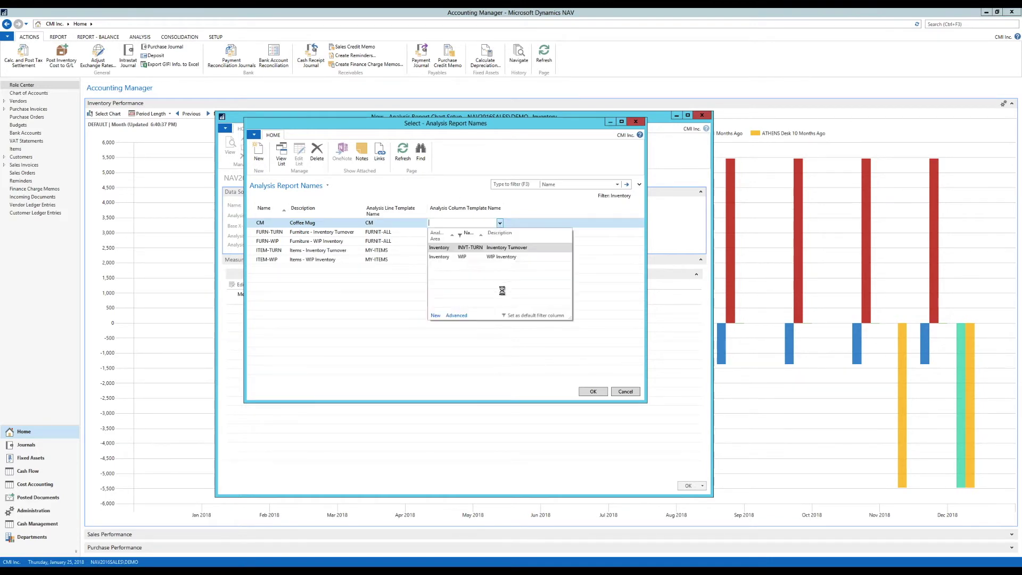
click(435, 316)
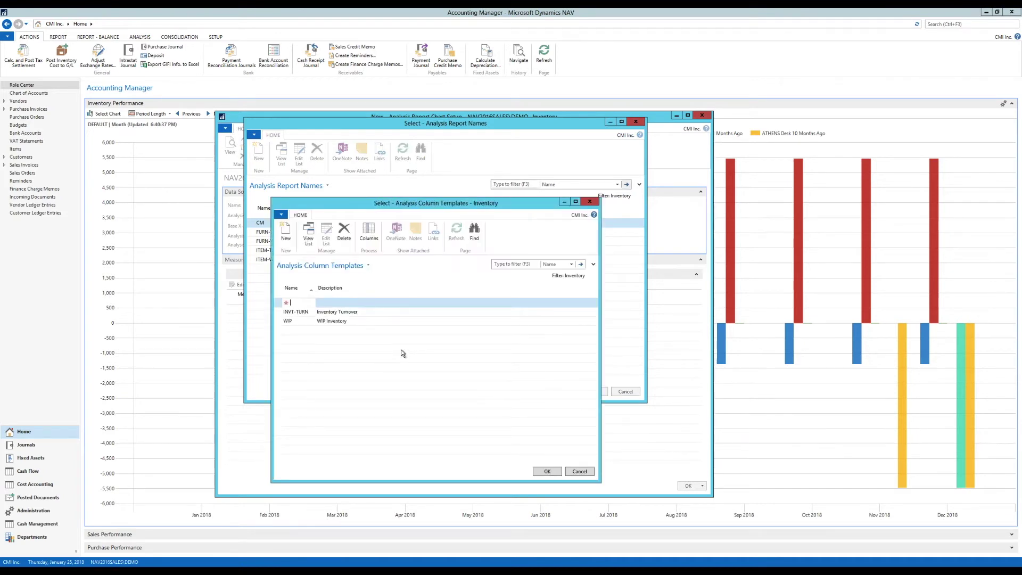
text(CM)
key(Tab)
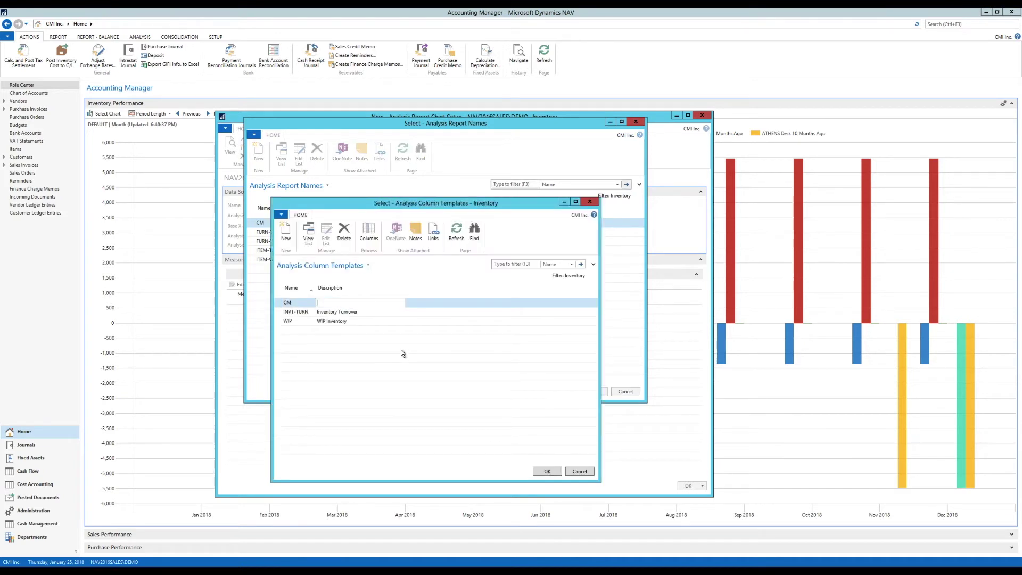
text(Coffee Mug Sales Quantities)
key(Down)
key(Up)
click(369, 242)
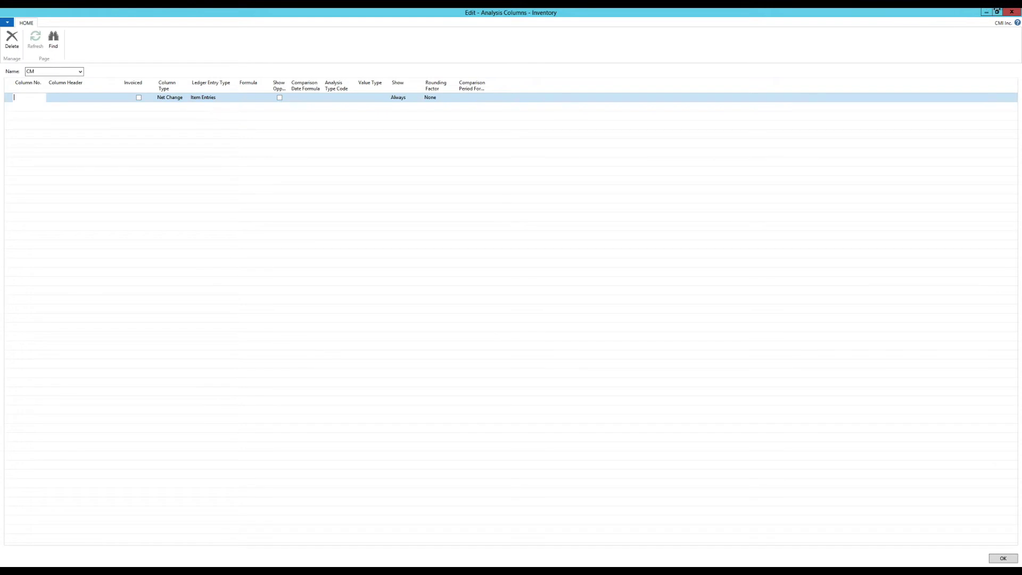
Step: Add column QTY headed 'Quantity' counting Invoiced entries, and widen the column editor
click(997, 12)
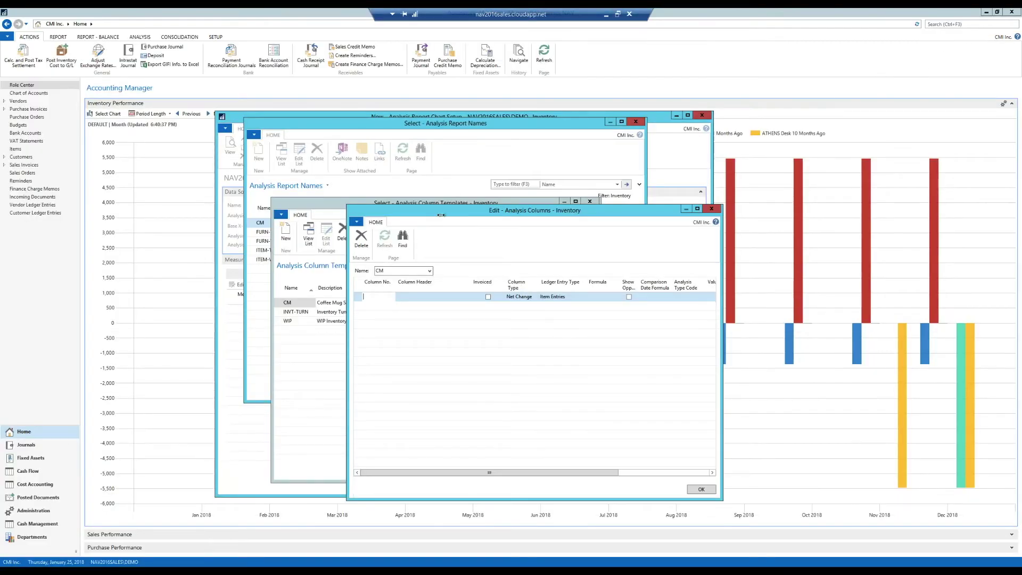
drag(442, 215, 498, 237)
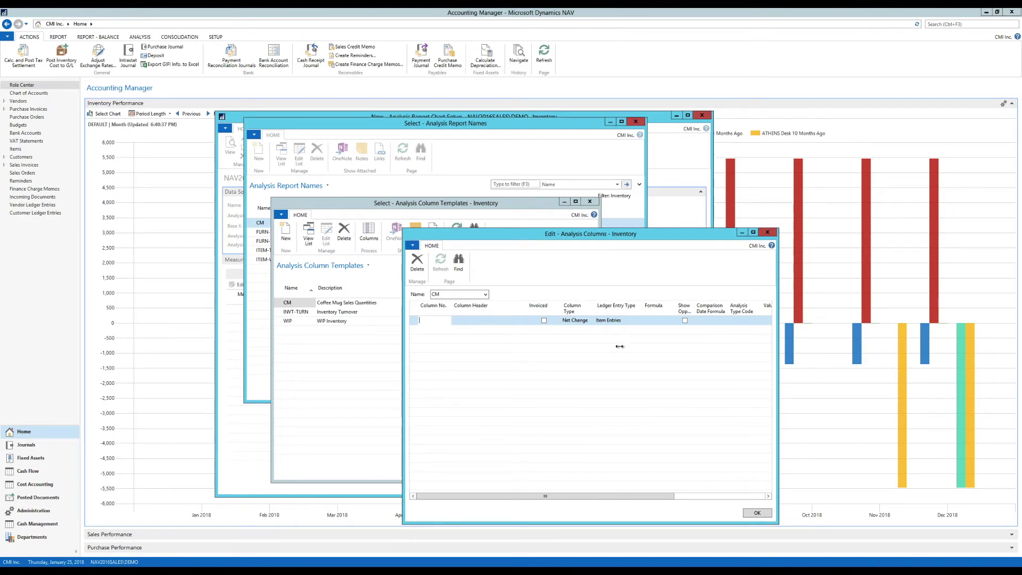
text(QTY)
key(Tab)
text(Quantity)
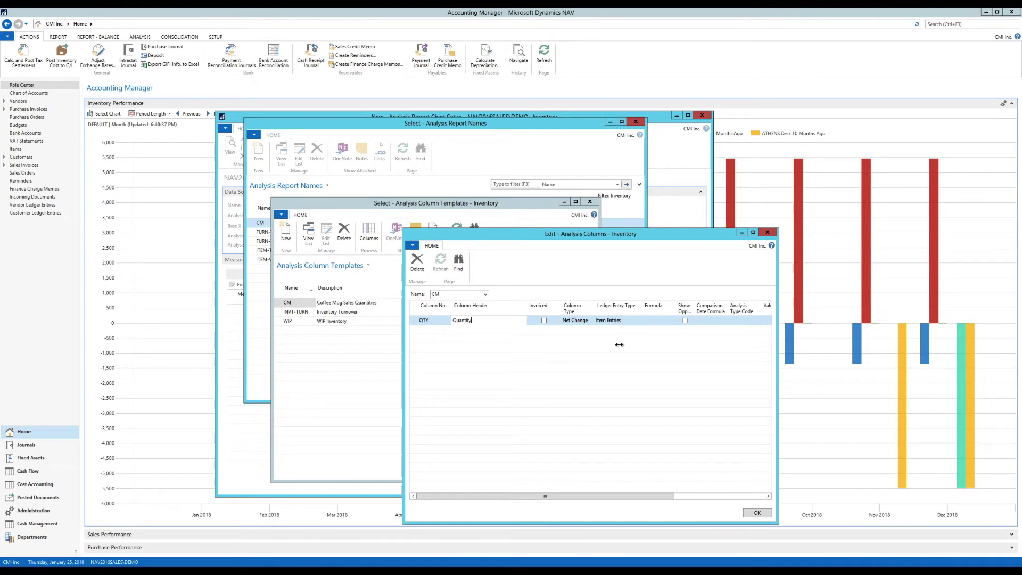
key(Tab)
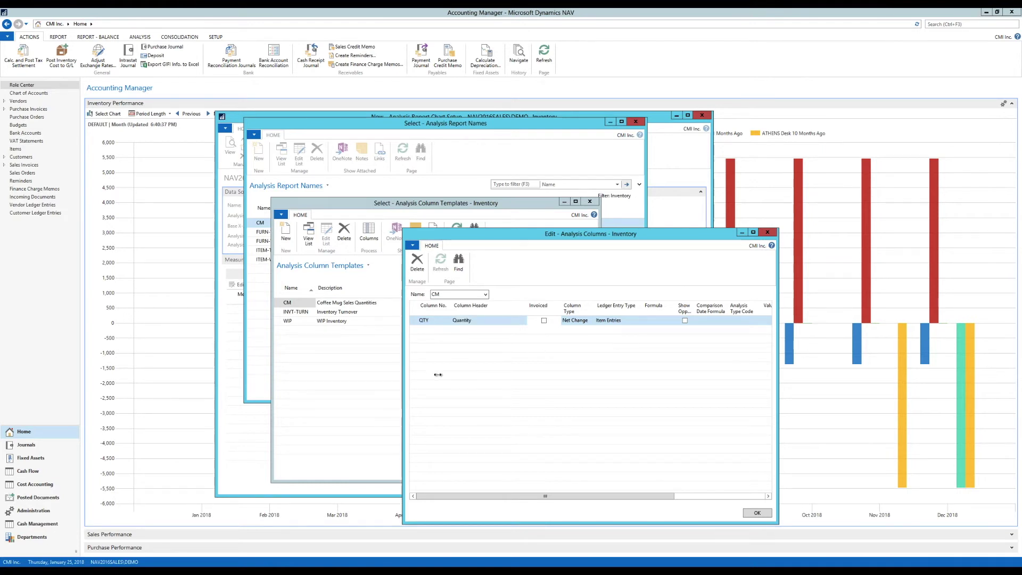
click(544, 321)
drag(616, 496, 643, 495)
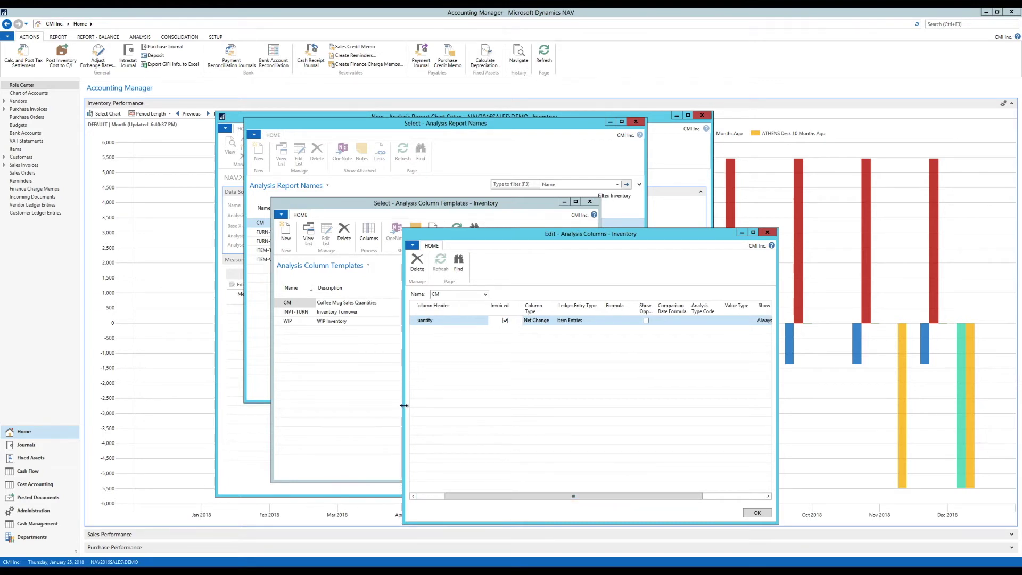
drag(206, 425, 206, 425)
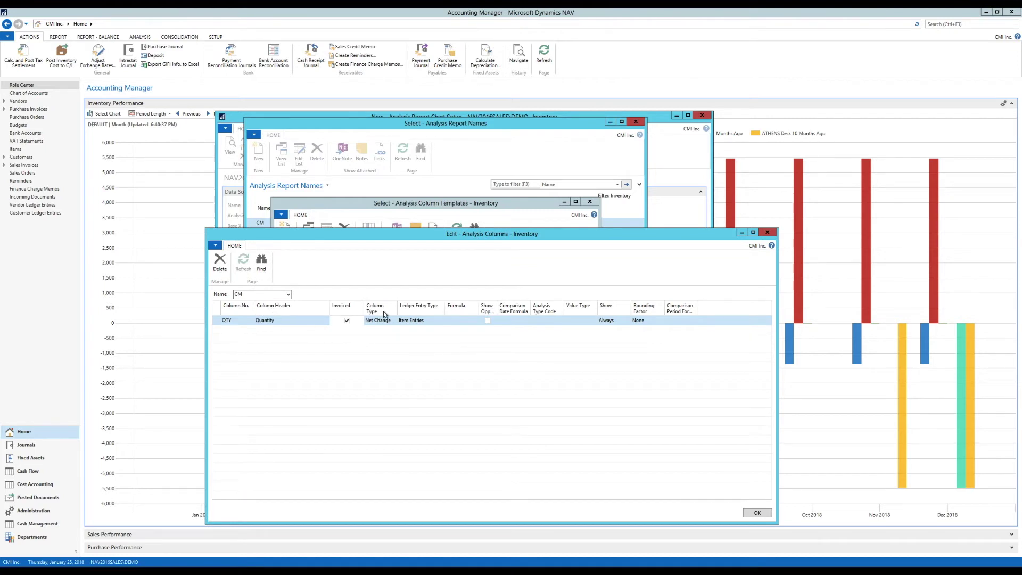
Step: Set the QTY column's analysis type to SALES-QTY with Show Opposite Sign ticked
click(426, 320)
click(552, 321)
click(560, 320)
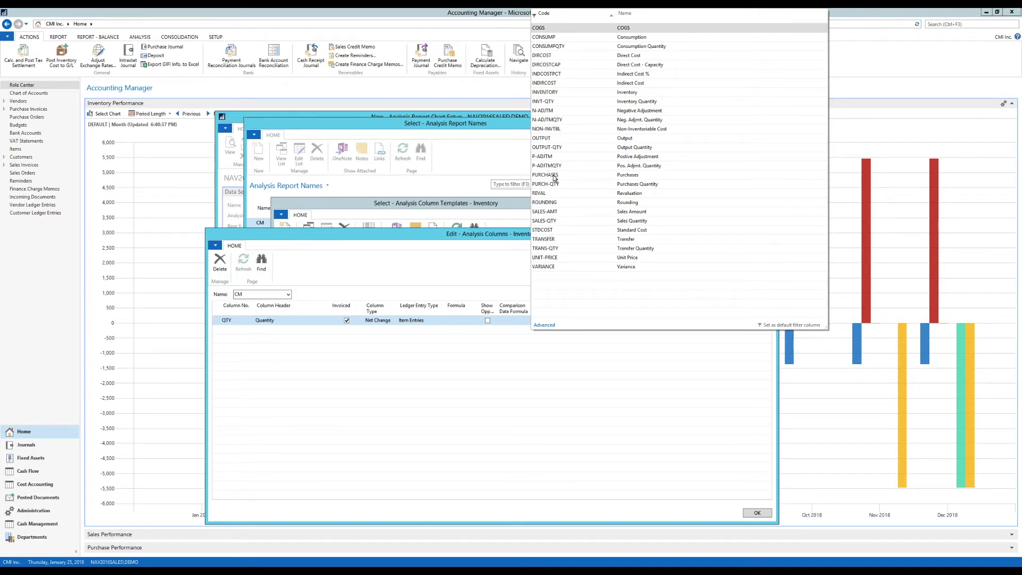
click(541, 222)
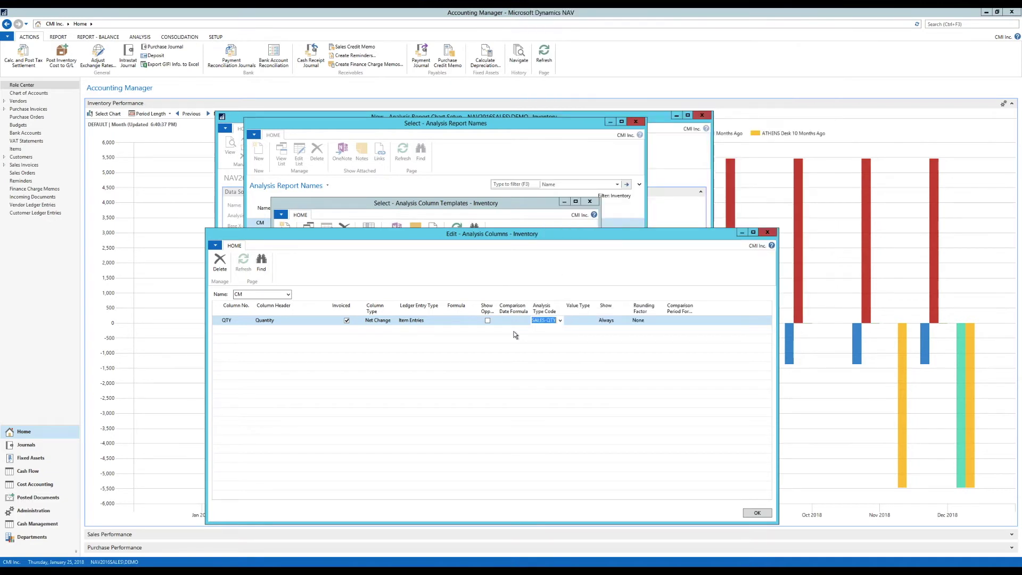
click(489, 320)
drag(494, 307, 516, 307)
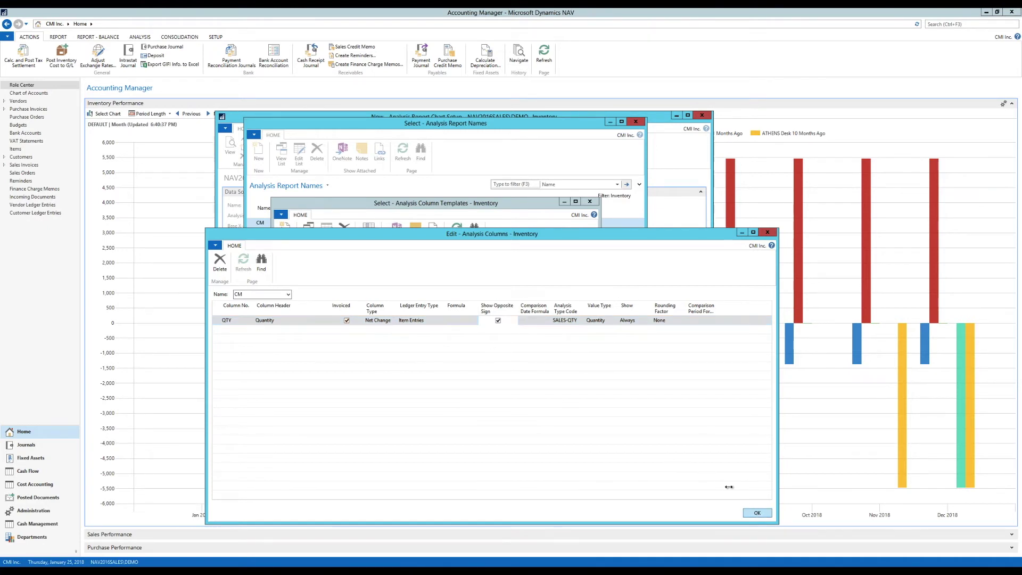
key(Escape)
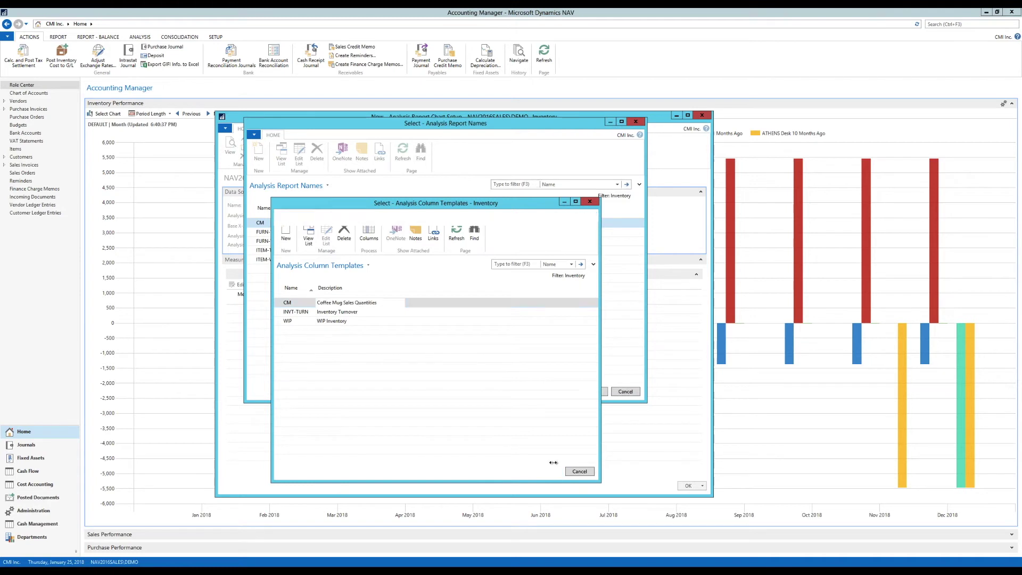
Step: Accept the CM column template, check the CM line template, and choose report CM for the chart
key(Escape)
click(391, 222)
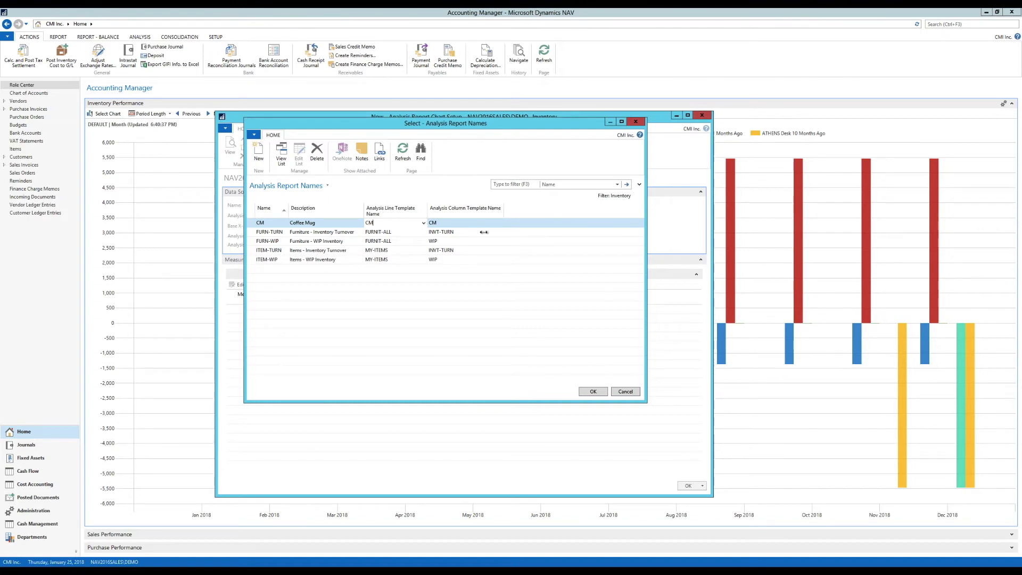
key(shift+Tab)
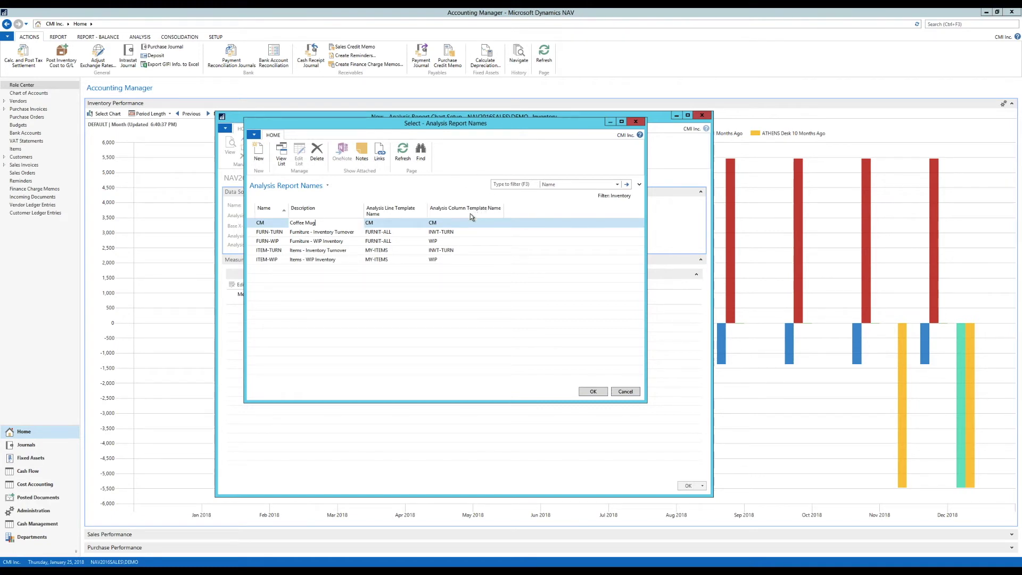
click(592, 392)
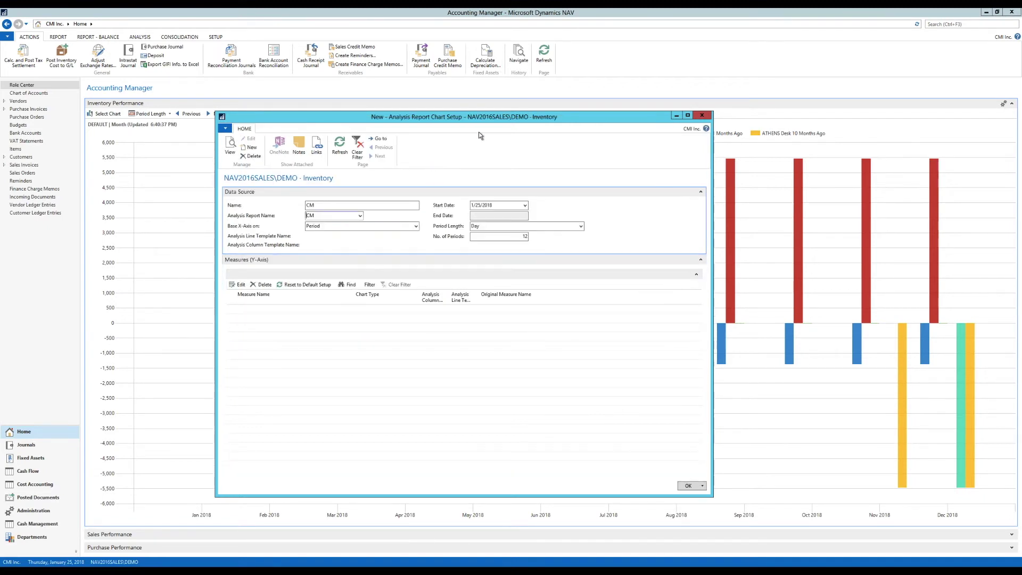
Step: Load the Coffee Mugs and Coffee Beans Quantity measures and save the CM chart setup
click(330, 226)
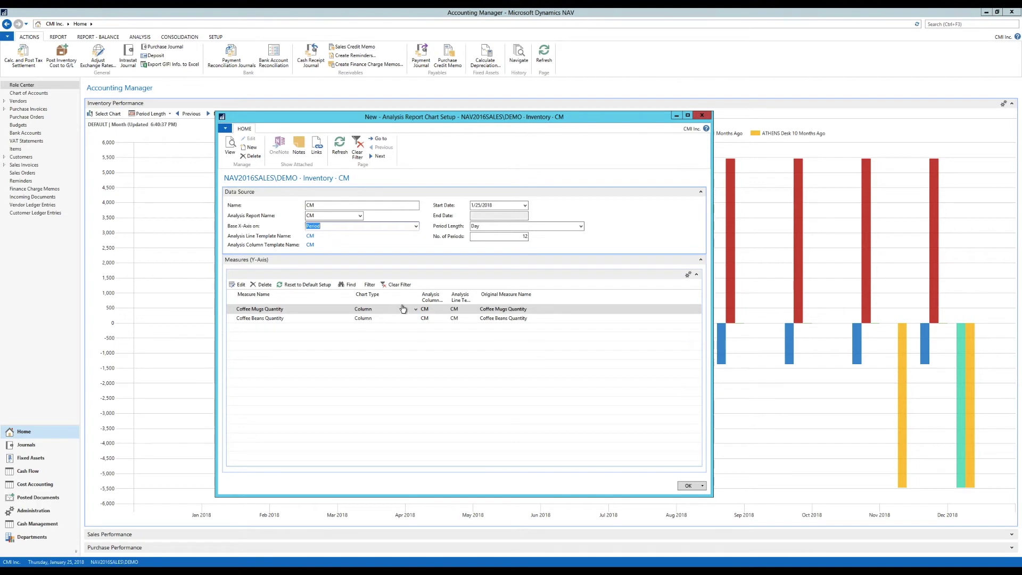
click(690, 486)
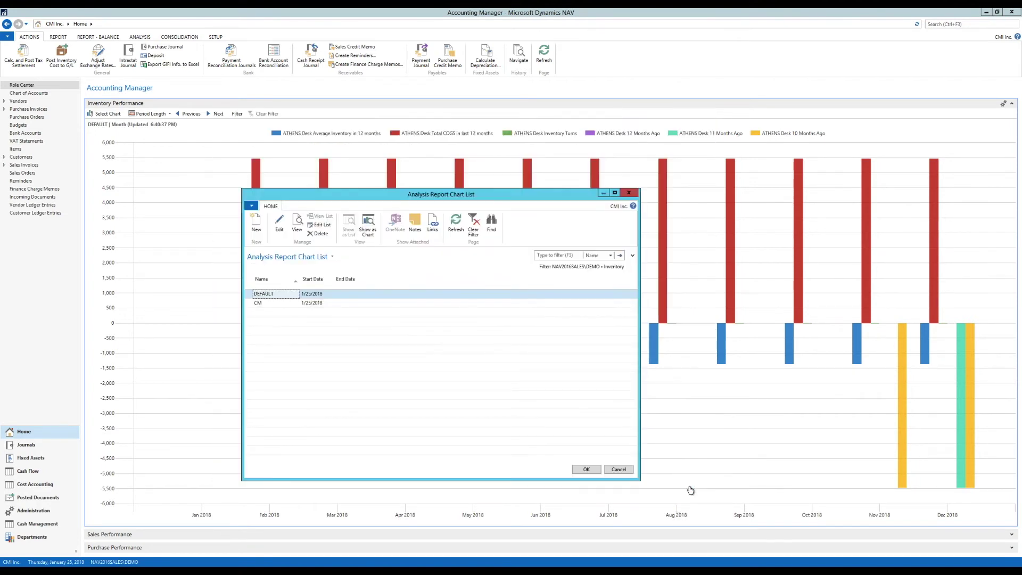
Step: Display the CM chart in Inventory Performance and check its Coffee Mugs and Coffee Beans bars
click(265, 303)
click(585, 469)
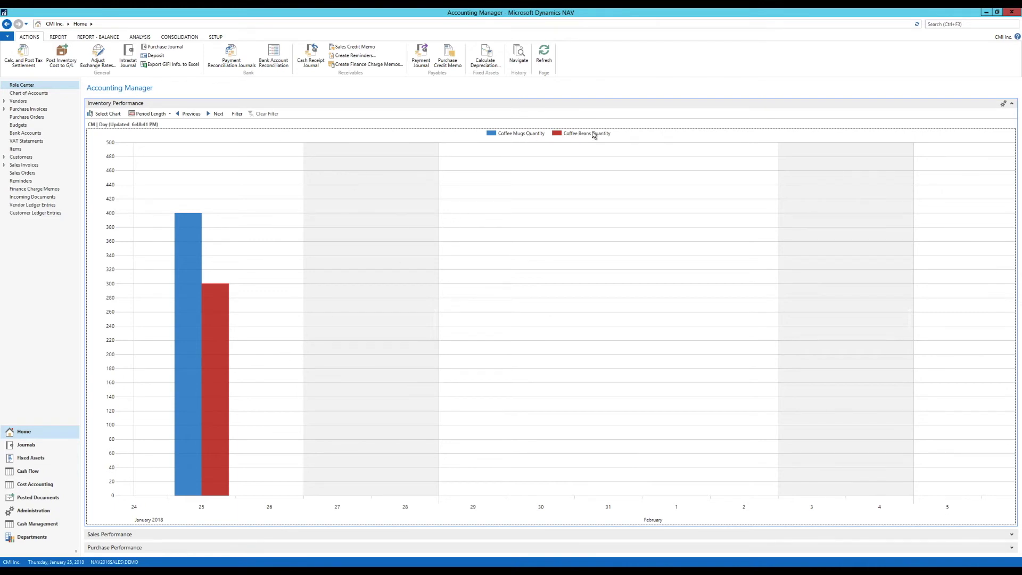
mouse_move(192, 387)
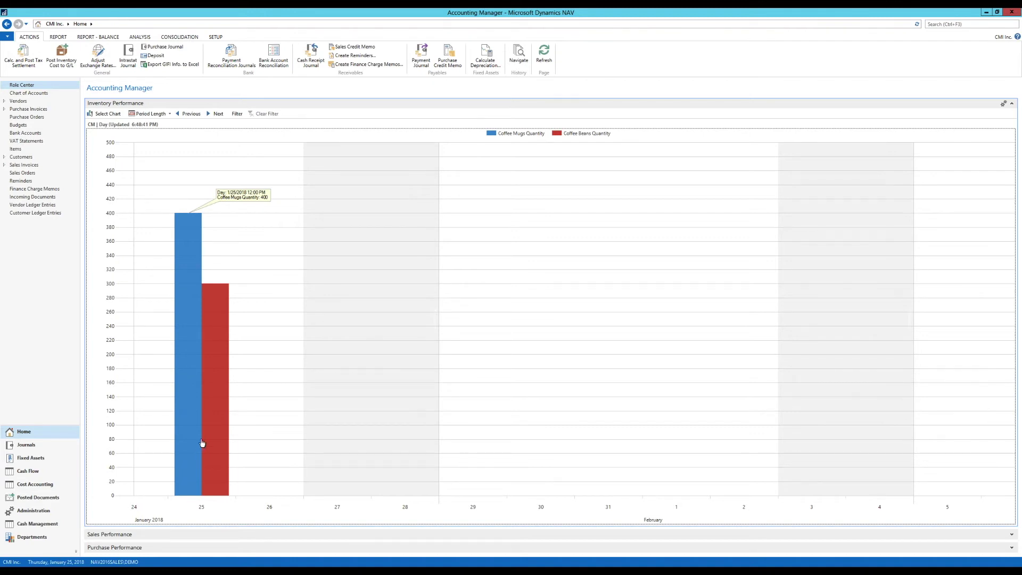
mouse_move(212, 425)
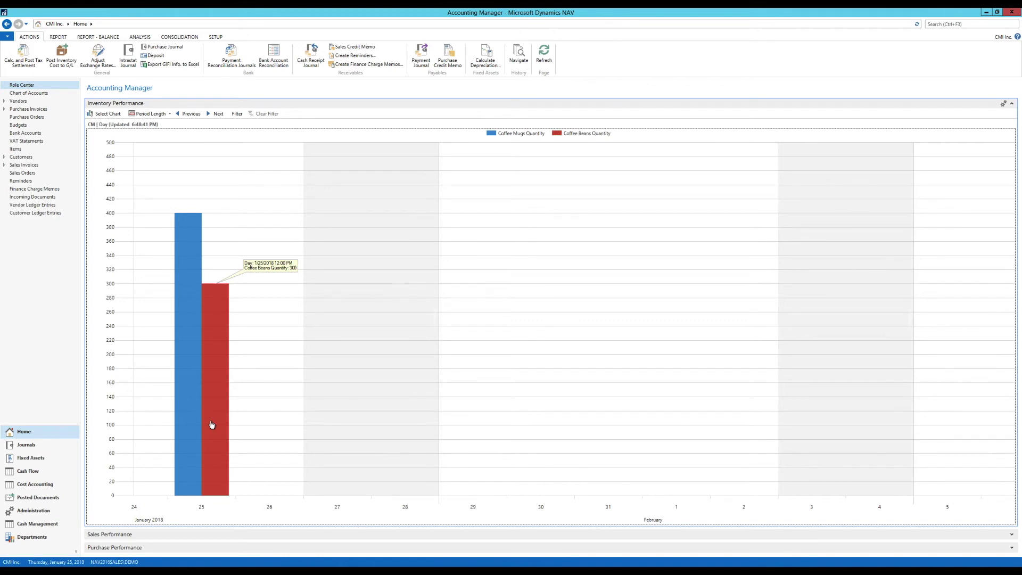
mouse_move(178, 420)
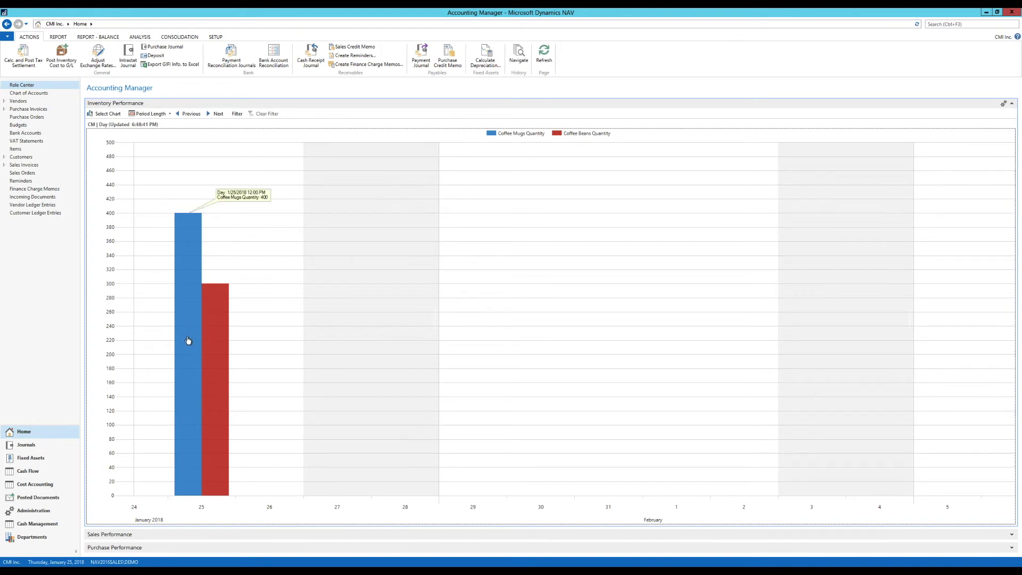
Step: Move the chart back three periods and switch the period length to Month
click(193, 116)
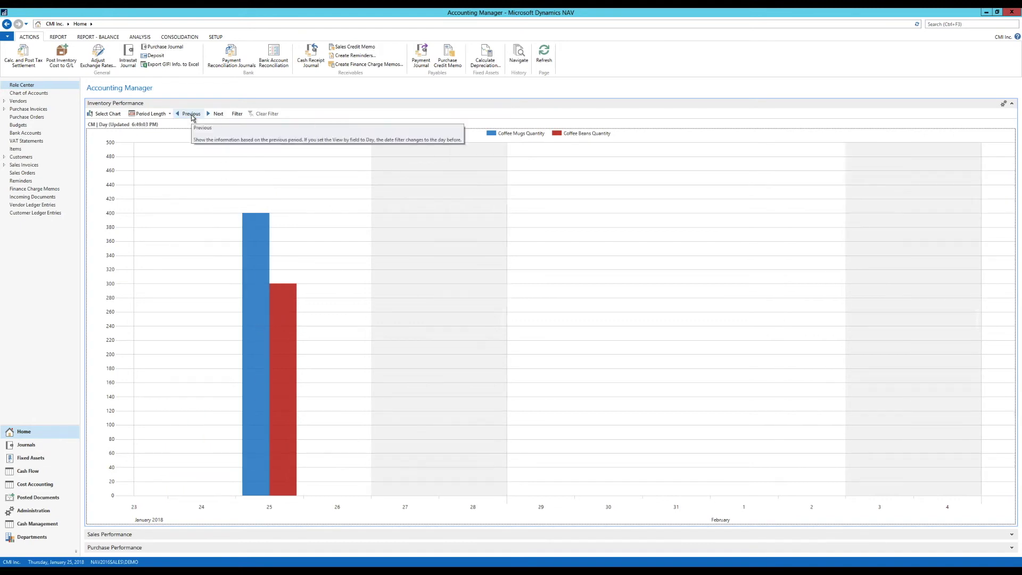
click(193, 117)
click(192, 116)
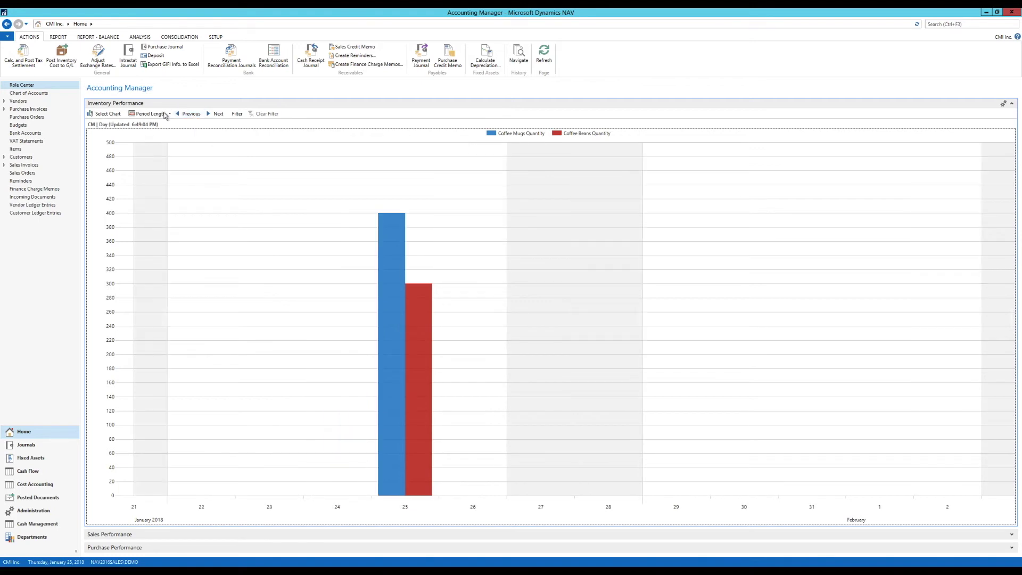
click(165, 115)
click(157, 144)
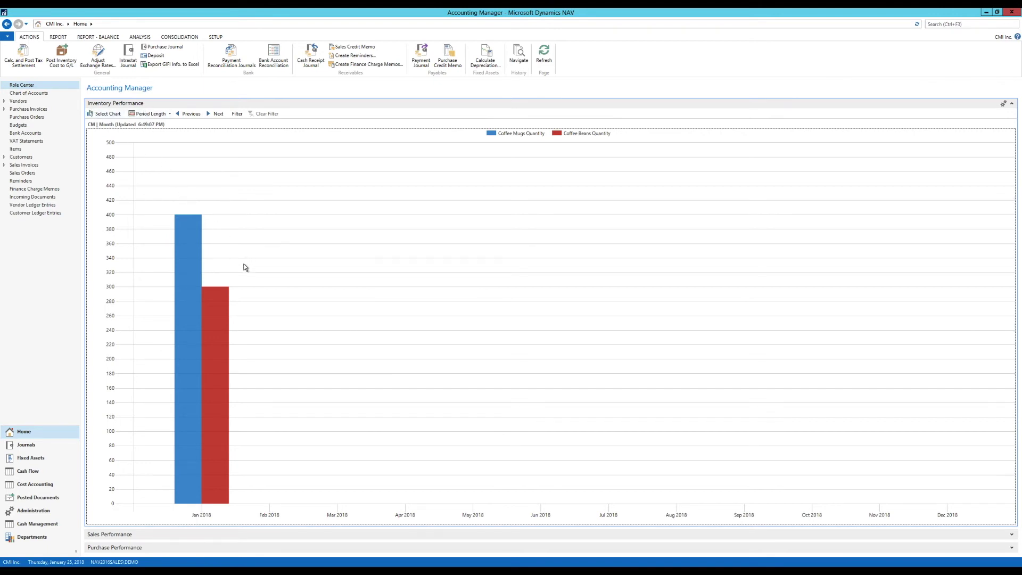
mouse_move(228, 463)
Step: Collapse Inventory Performance, expand Sales Performance, and open its Analysis Report Chart List
click(1013, 105)
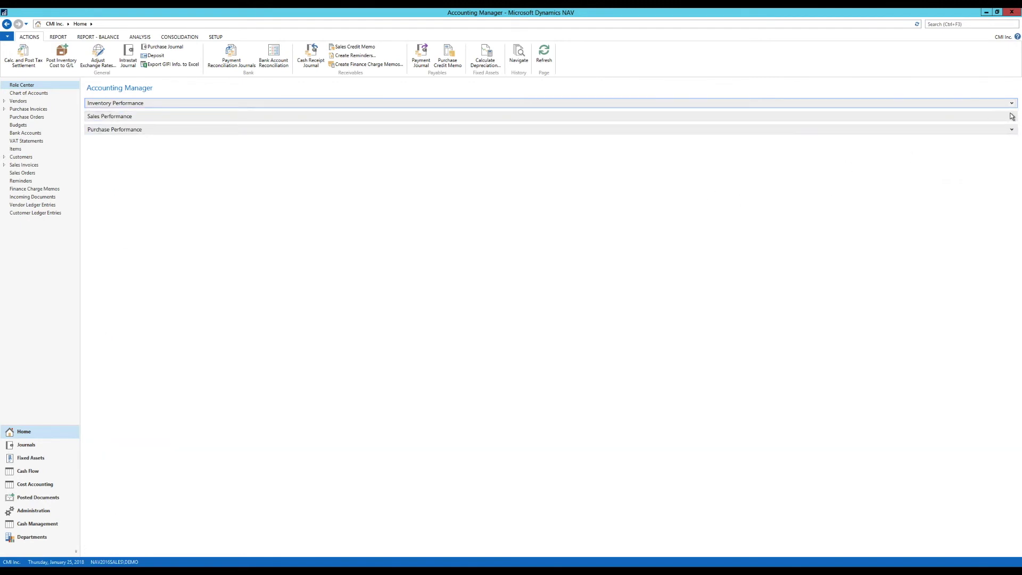
click(1012, 117)
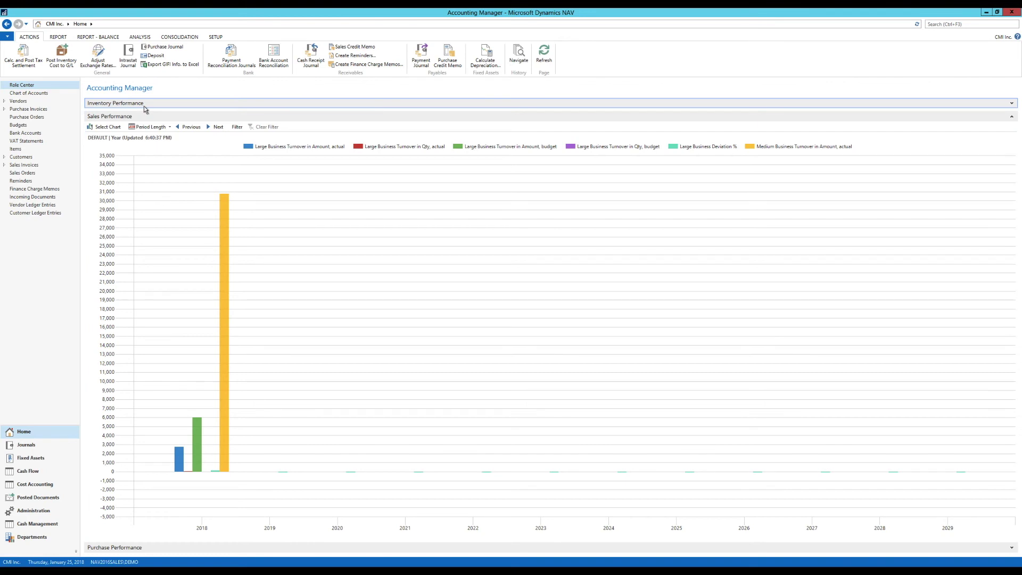
click(105, 127)
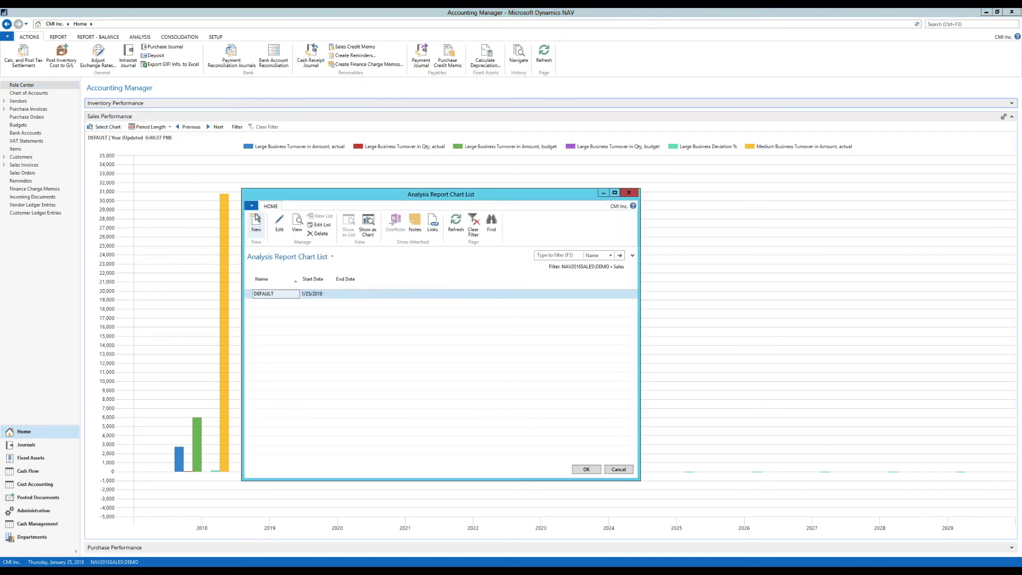
Step: Open the DEFAULT sales chart setup and browse to the CUSTGROUPS line template's lines
click(279, 230)
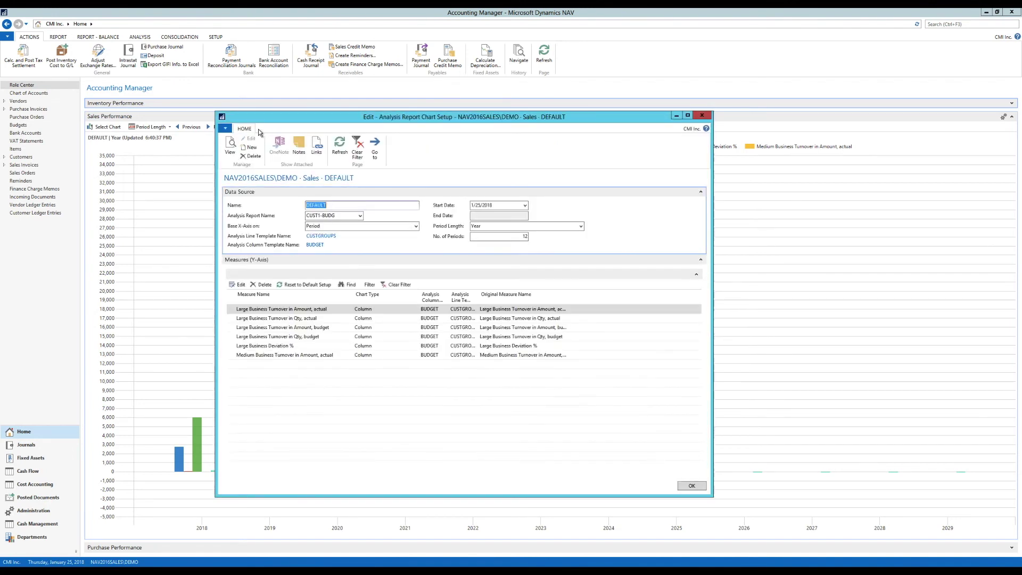
click(360, 215)
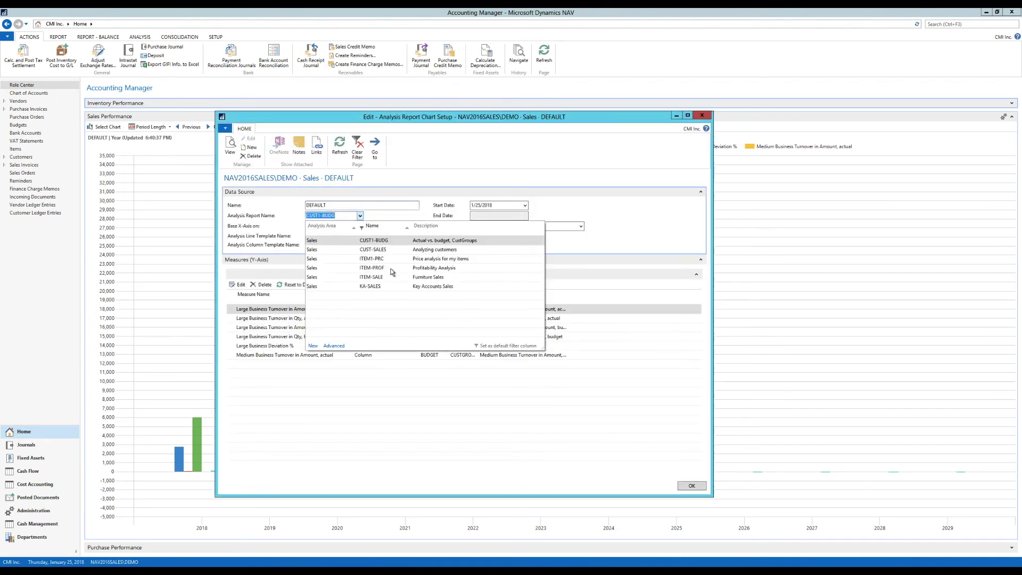
click(332, 346)
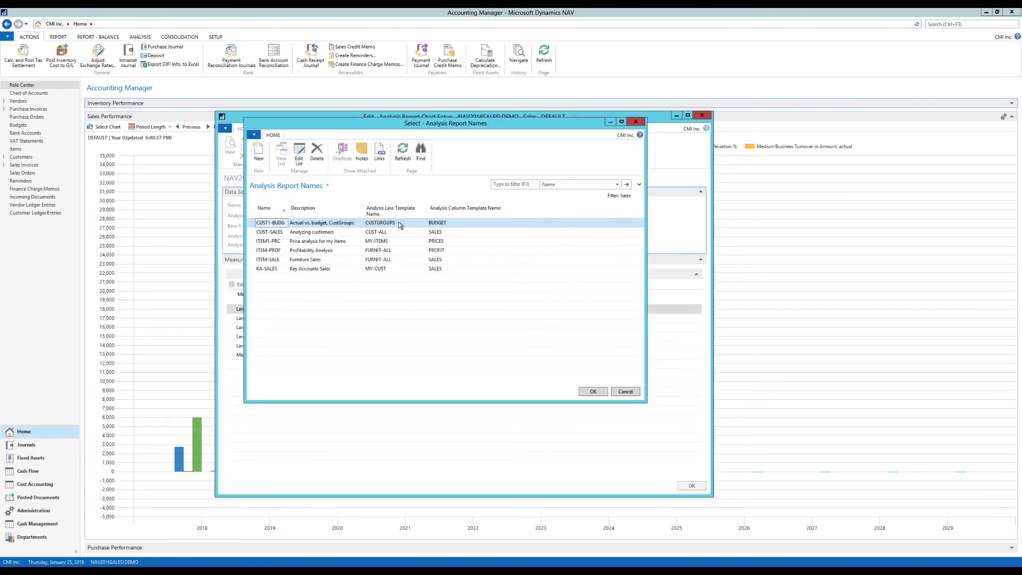
click(399, 223)
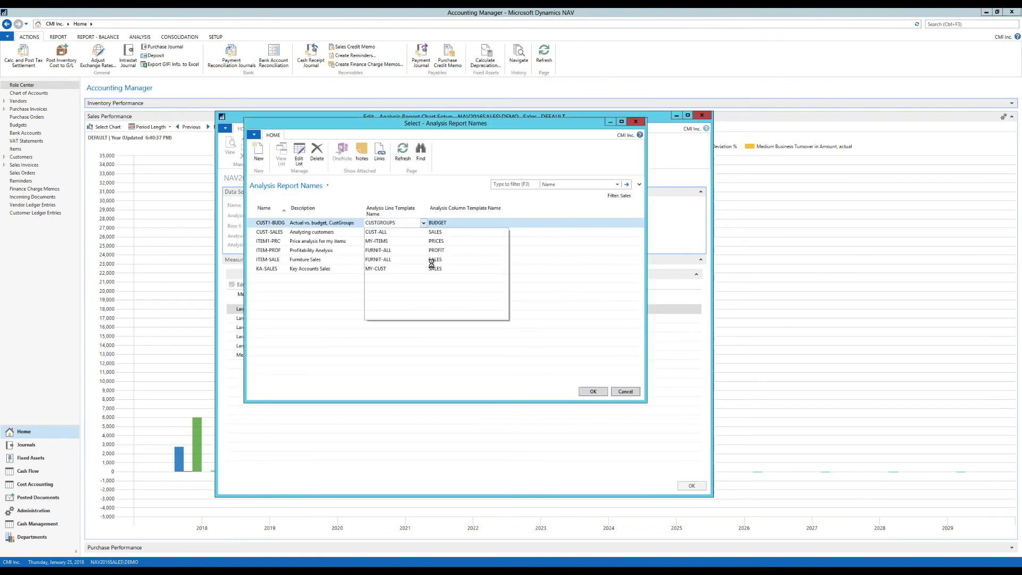
click(397, 316)
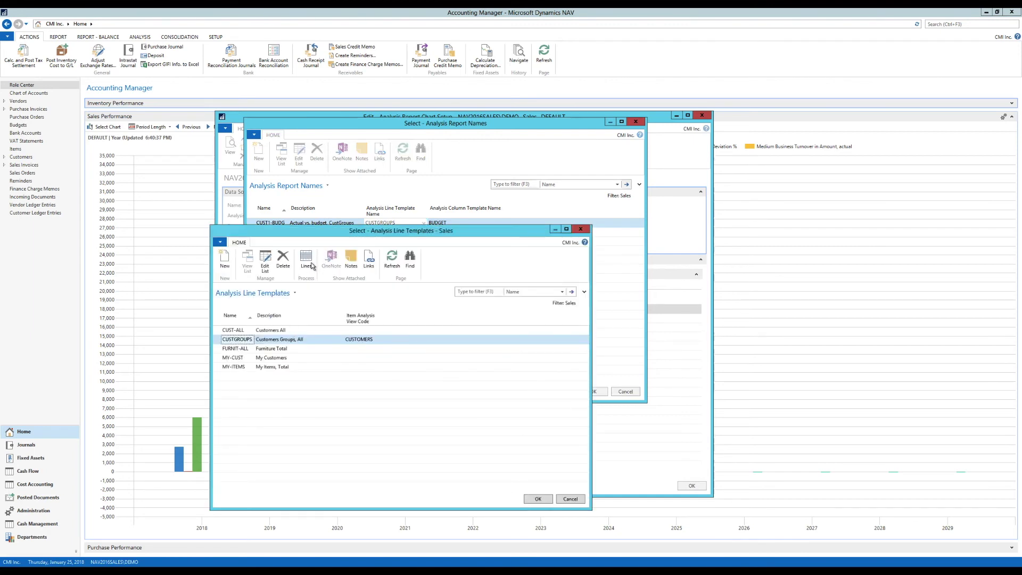
click(311, 263)
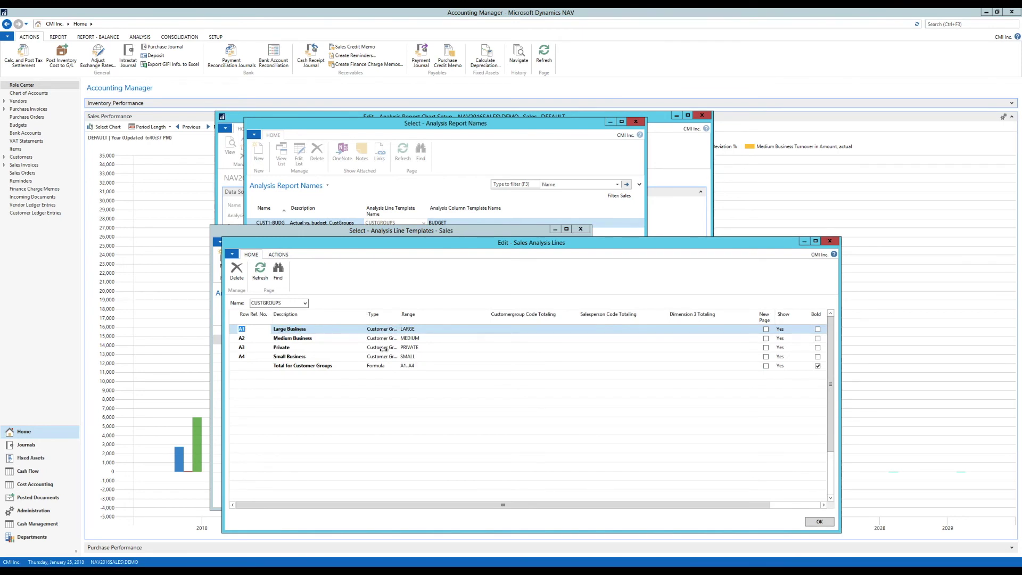
Step: Confirm row A1's type stays Customer Group, then close all dialogs back to the Role Center
click(398, 329)
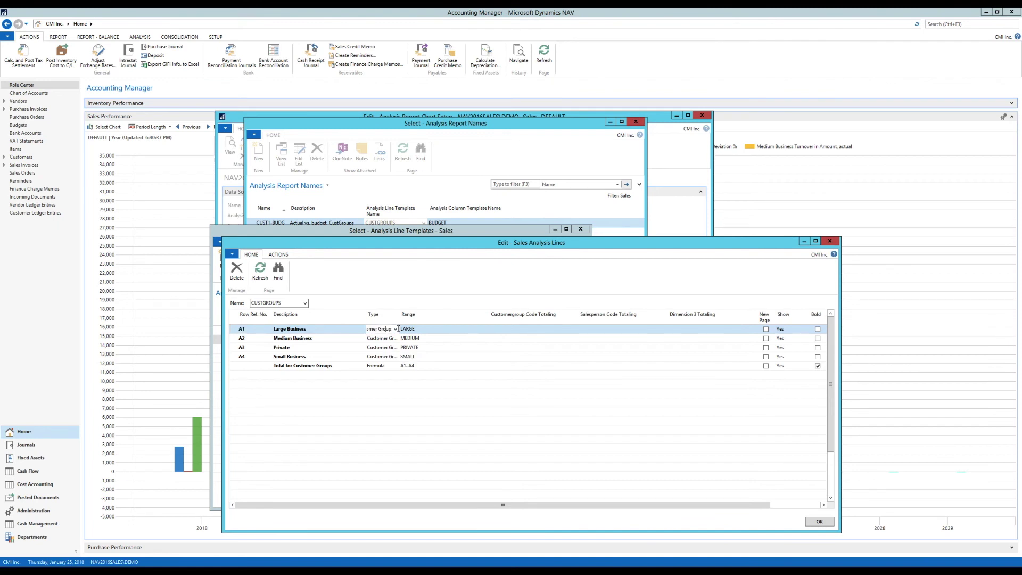
click(396, 329)
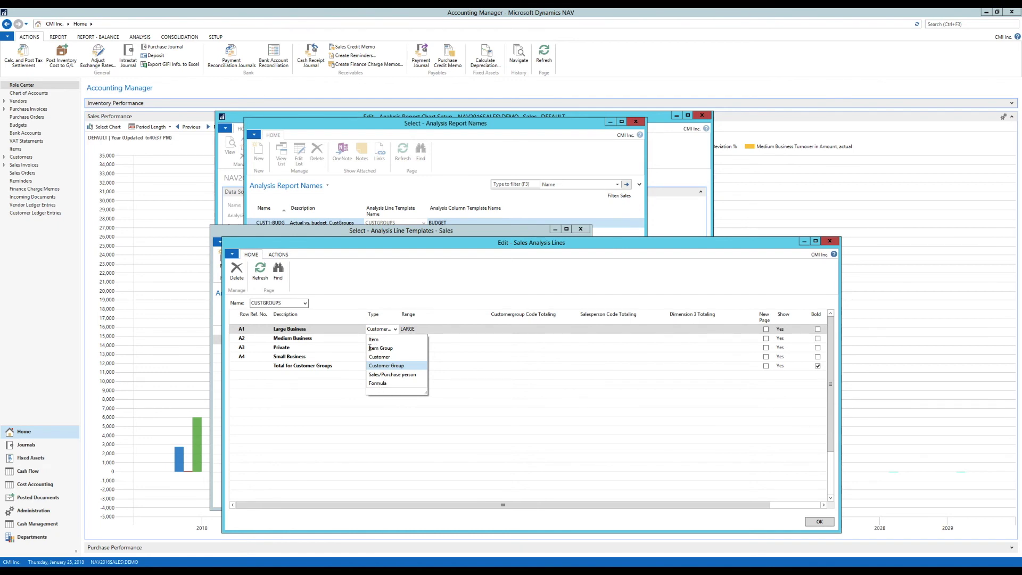
click(398, 330)
click(829, 242)
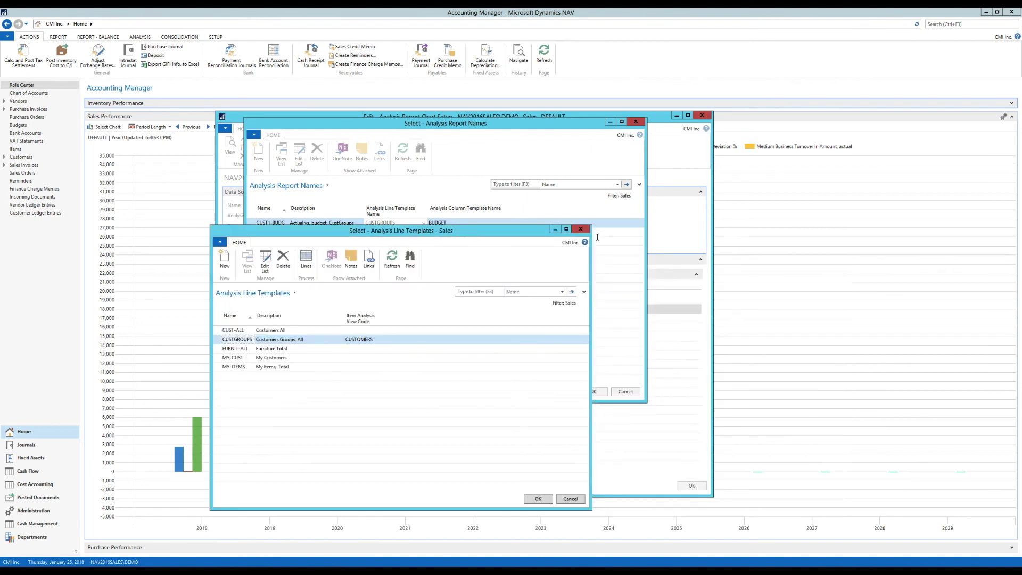
click(580, 229)
click(636, 122)
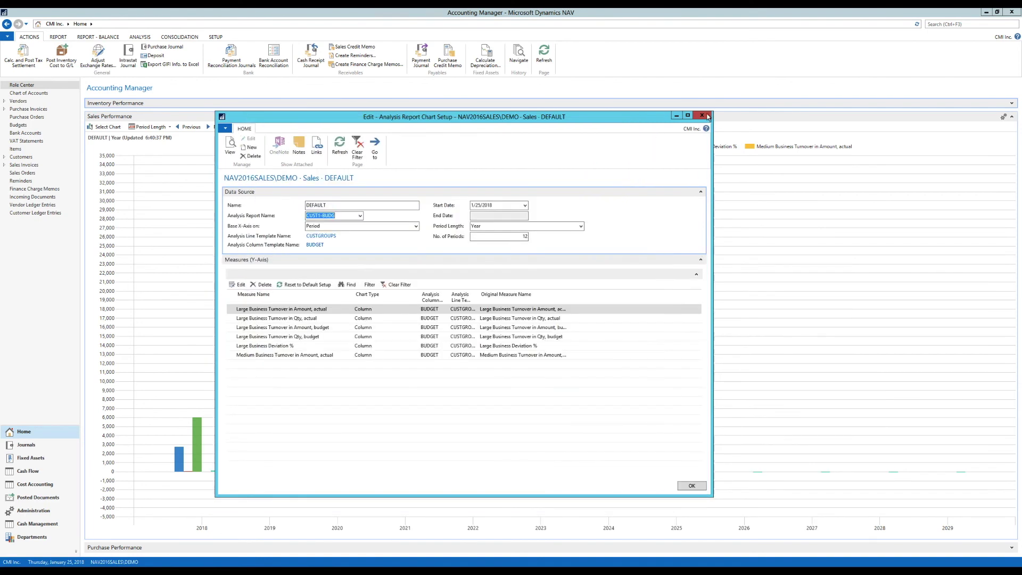
click(702, 115)
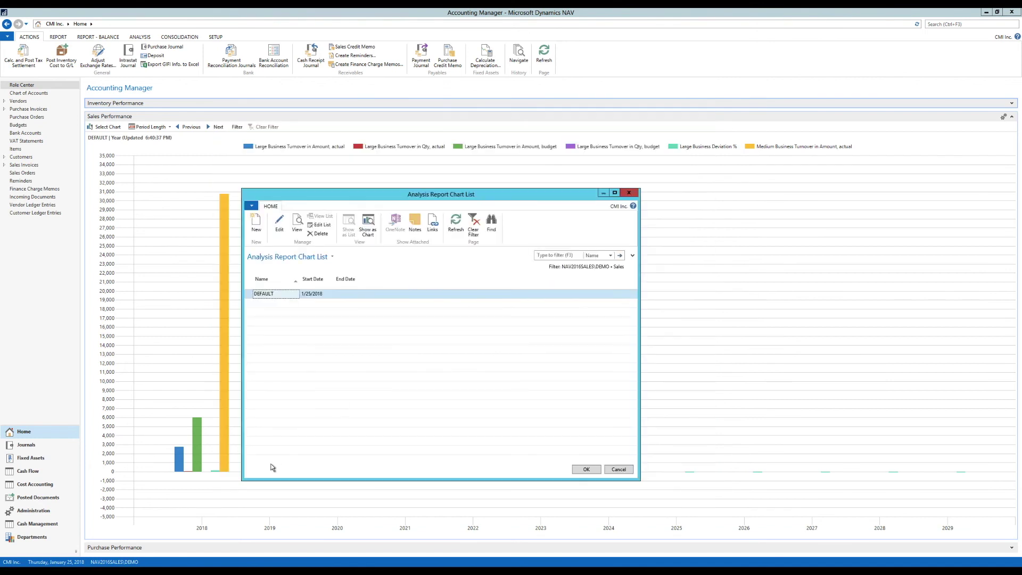
click(629, 193)
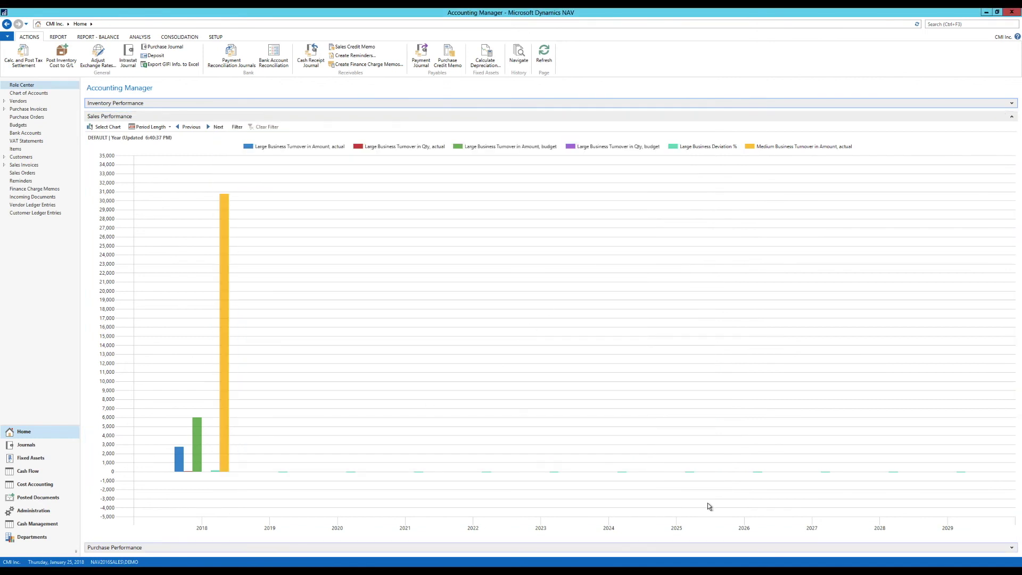
Step: Expand Purchase Performance and open the analysis report names for its DEFAULT chart
click(1012, 548)
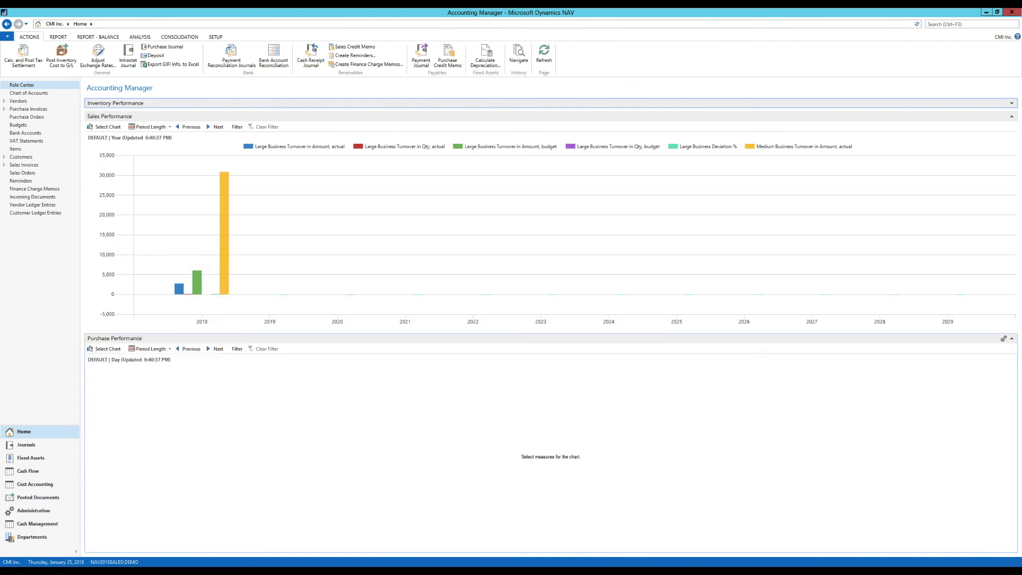
click(109, 350)
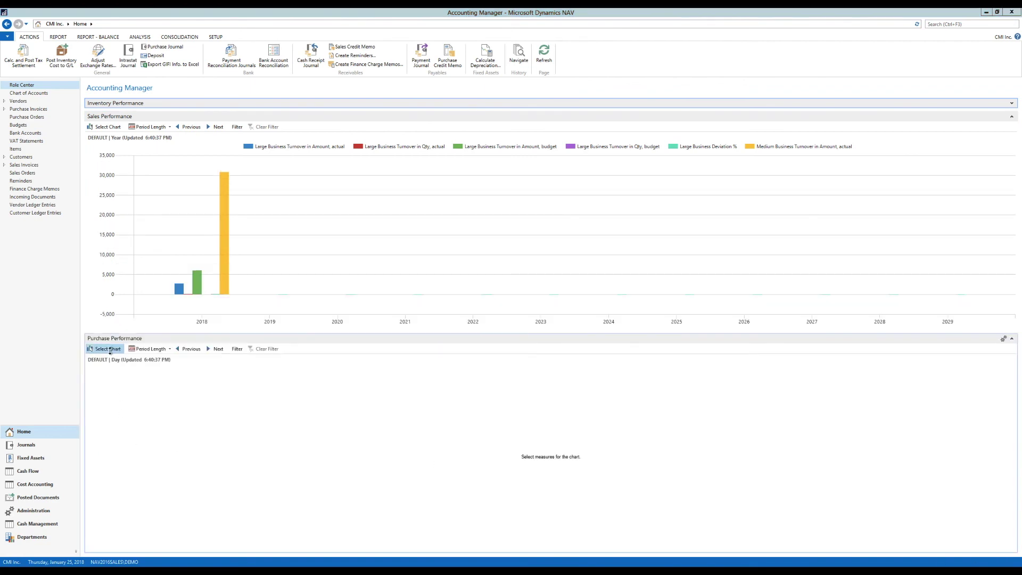
click(279, 223)
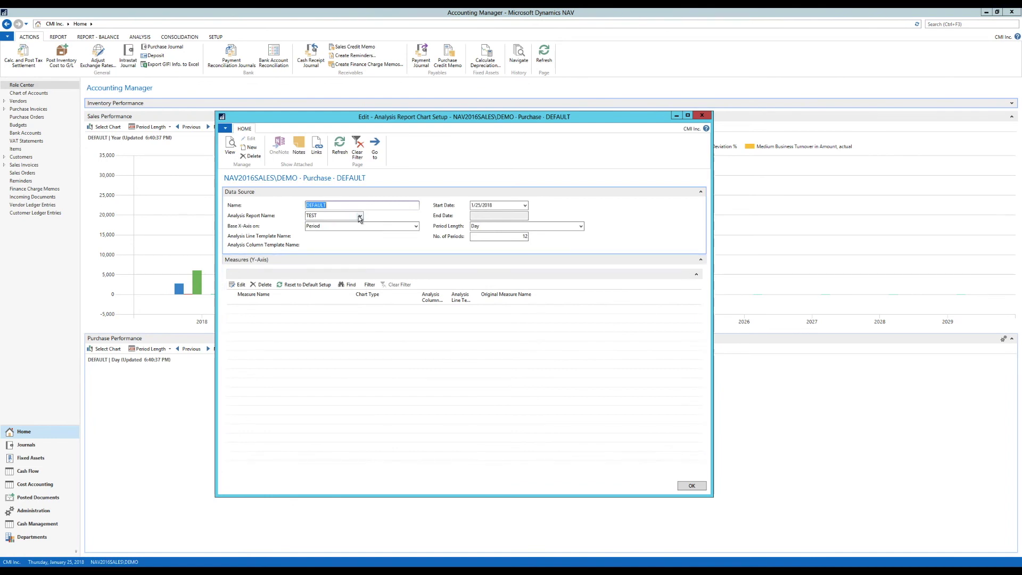
click(360, 216)
click(333, 345)
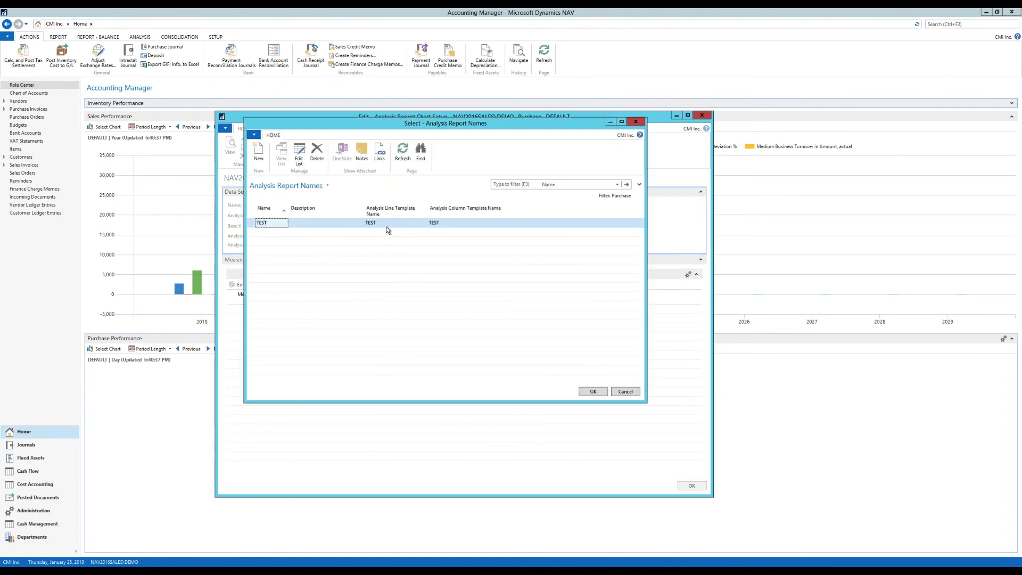
Step: Inspect the TEST line template's single line, keeping its type as Item, then close back to the chart list
click(388, 223)
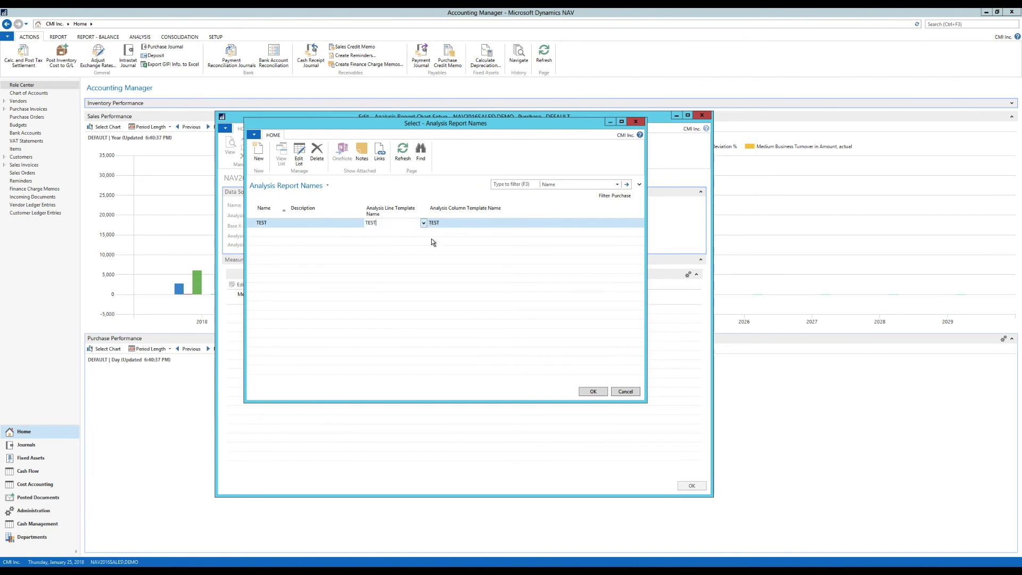
click(424, 223)
click(401, 317)
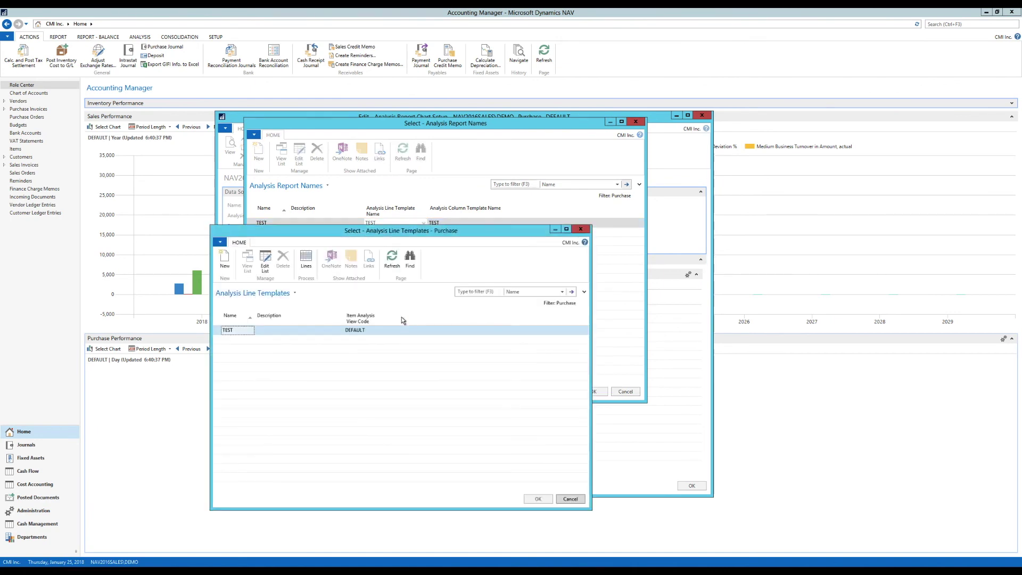
click(308, 261)
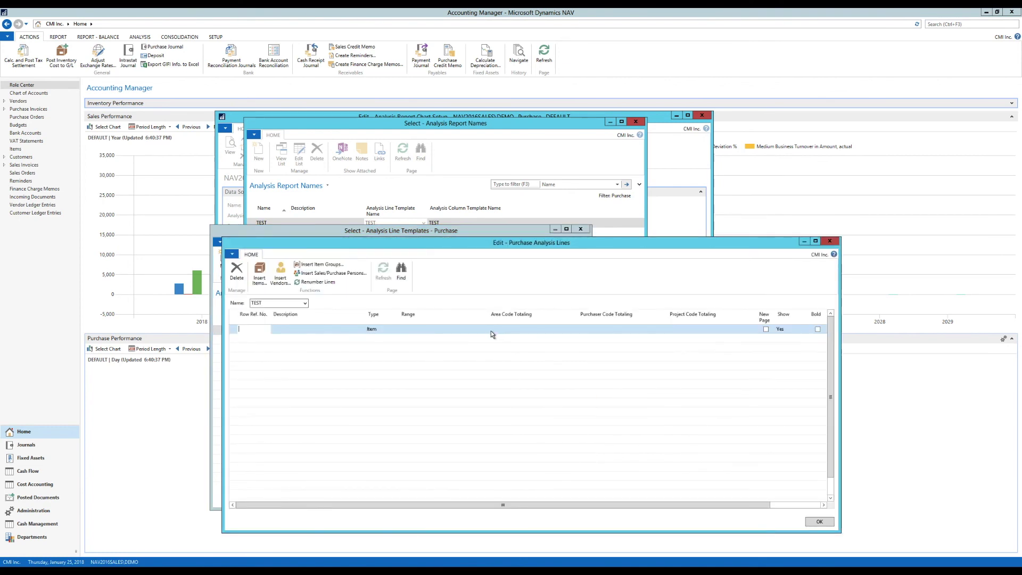
click(384, 329)
click(396, 329)
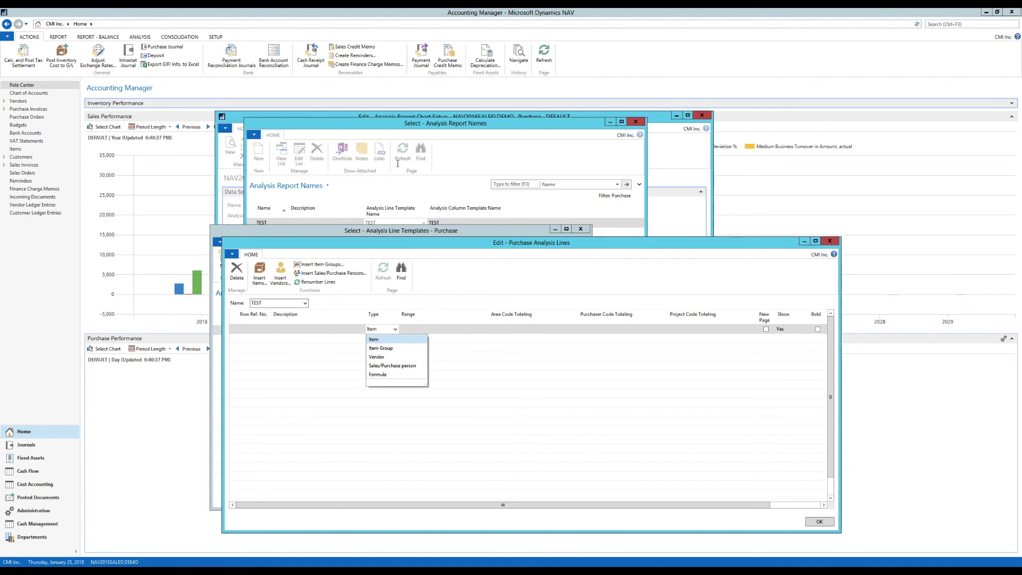
click(829, 242)
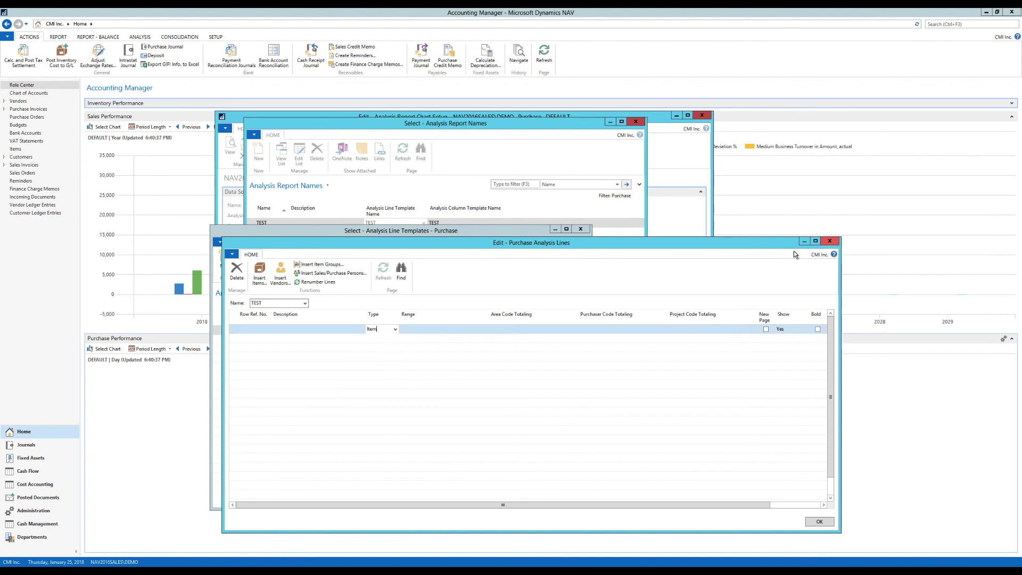
click(829, 241)
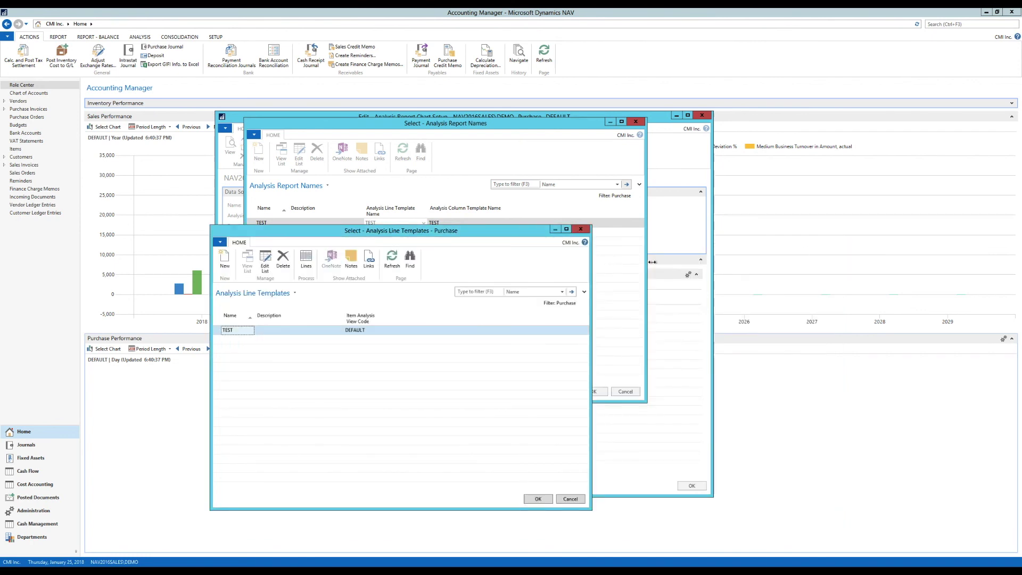
click(581, 229)
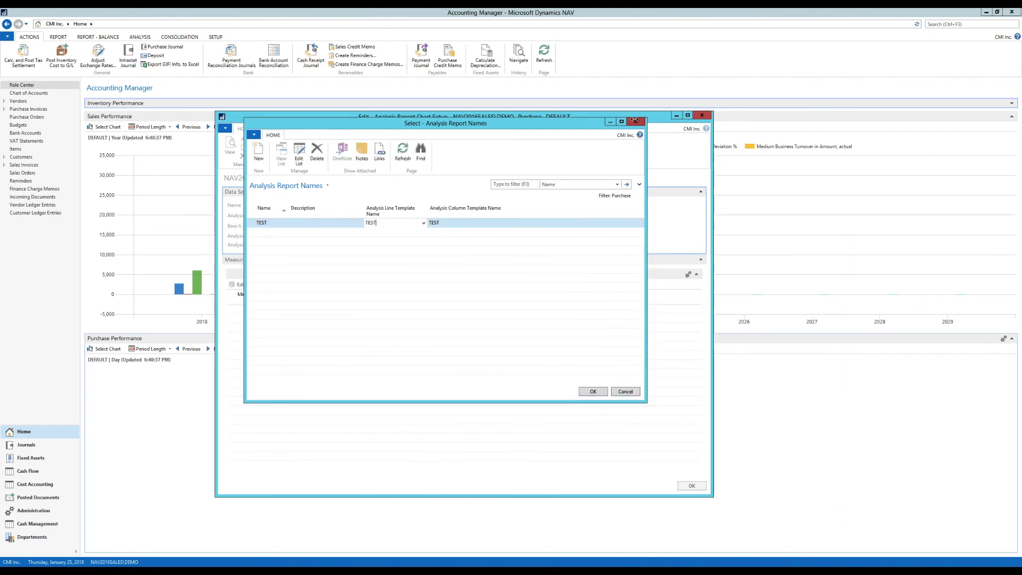
click(633, 122)
Step: Close the purchase chart setup and chart list, returning to the Role Center
key(Escape)
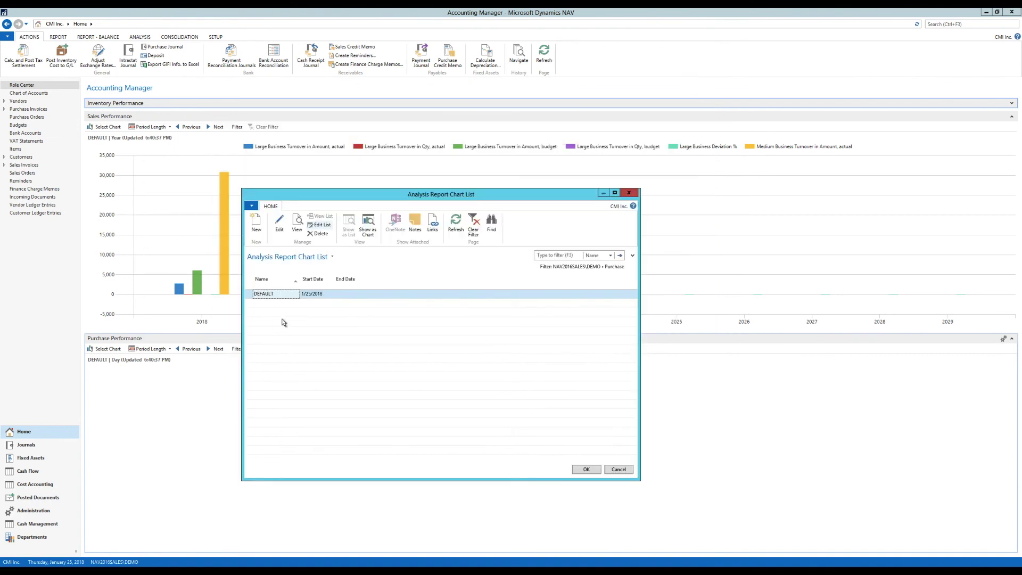
click(632, 194)
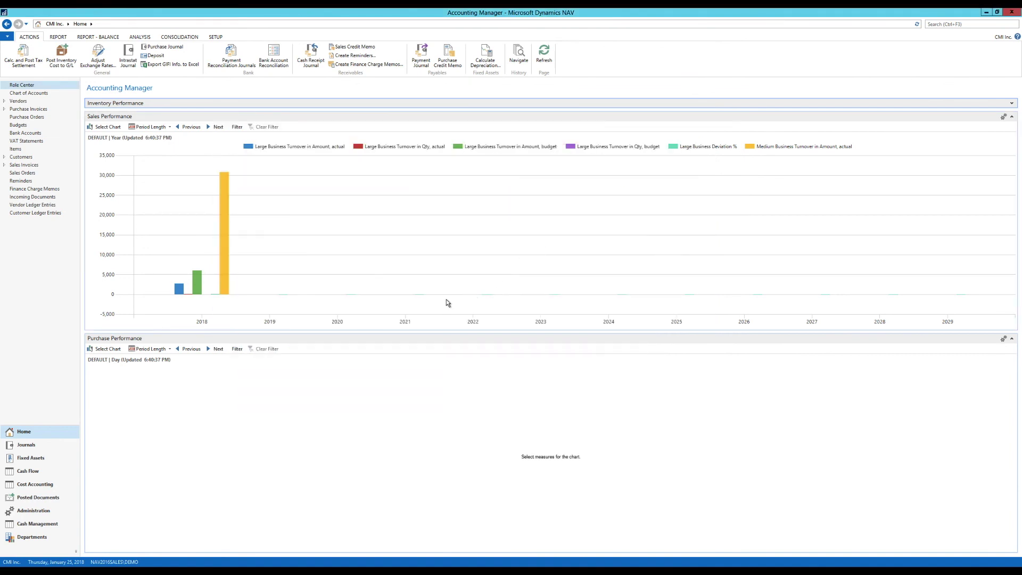